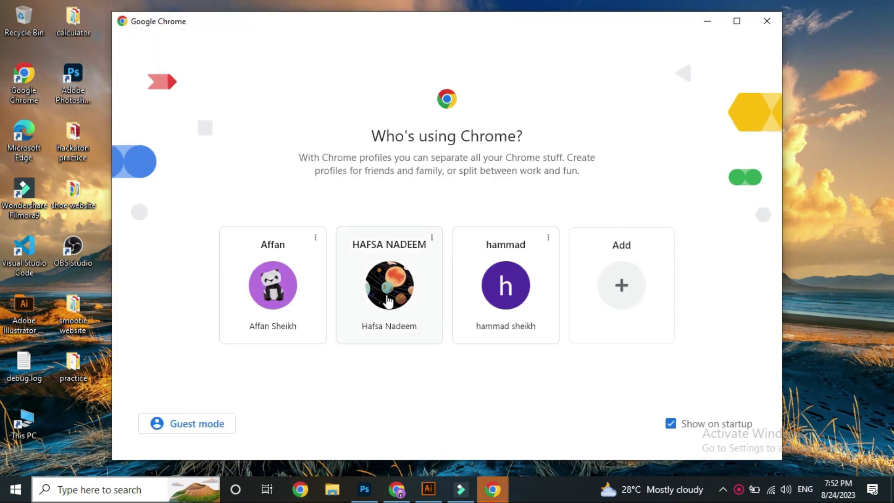
- Open a maximized Chrome window under the second listed profile and load the suggested Behance designer page
click(384, 302)
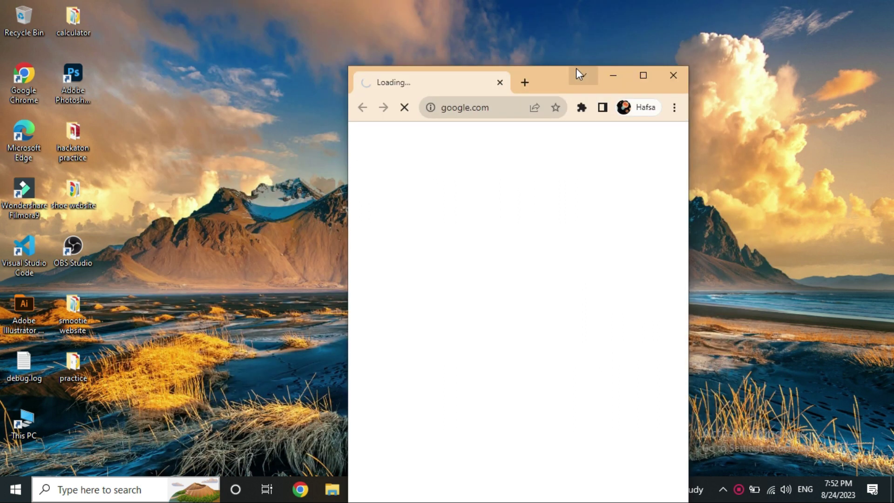
click(642, 74)
click(363, 36)
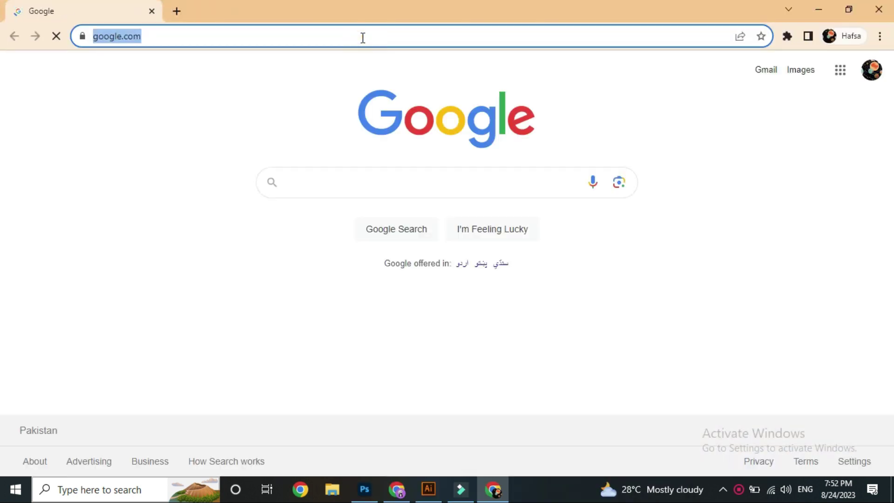
text(beh)
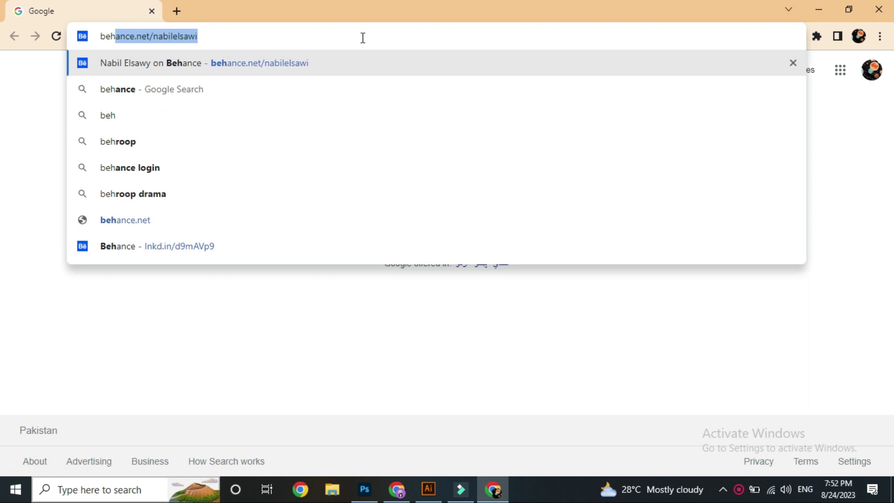
text(a)
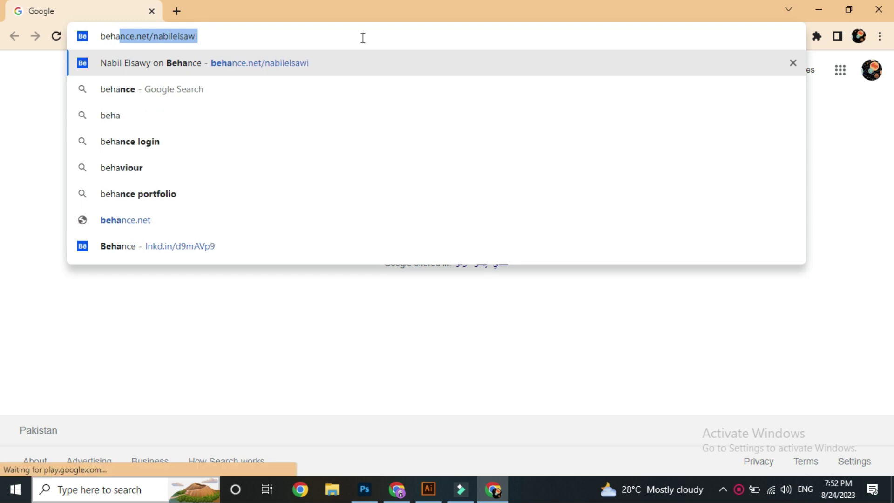
key(Return)
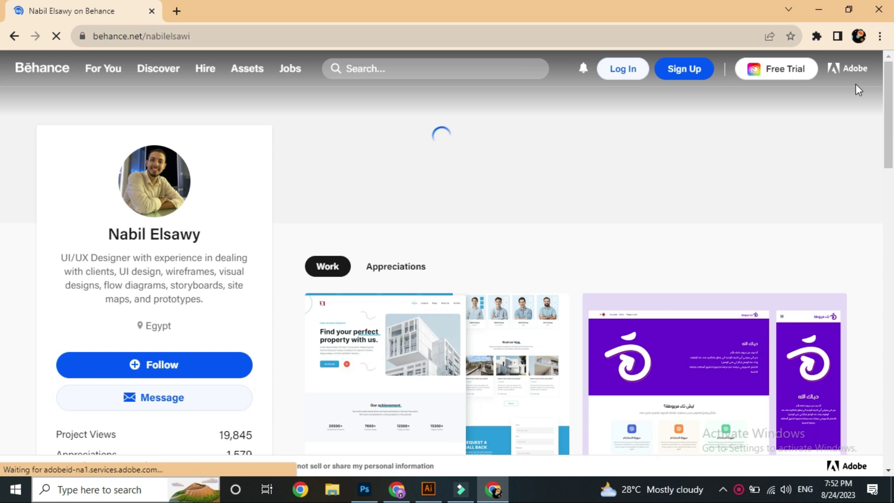
- Look over the Behance designer's page and notifications, and dismiss the Google sign-in prompt
scroll(891, 86, down, 4)
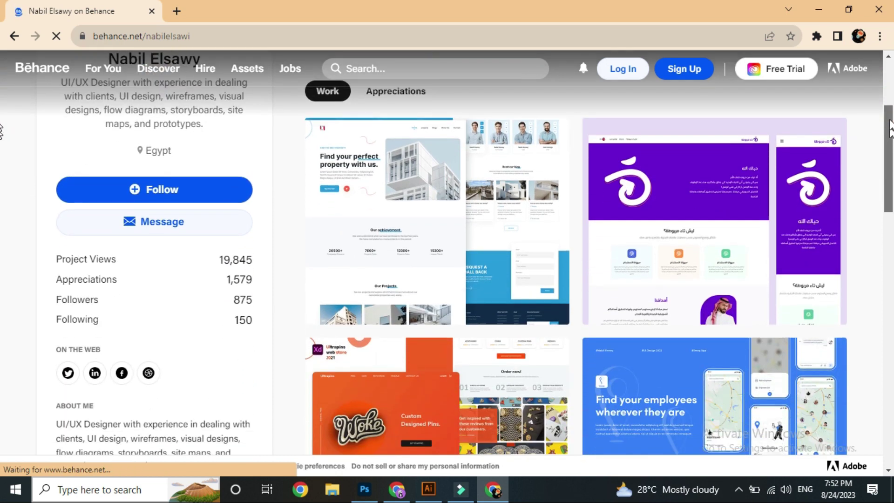
scroll(889, 76, up, 4)
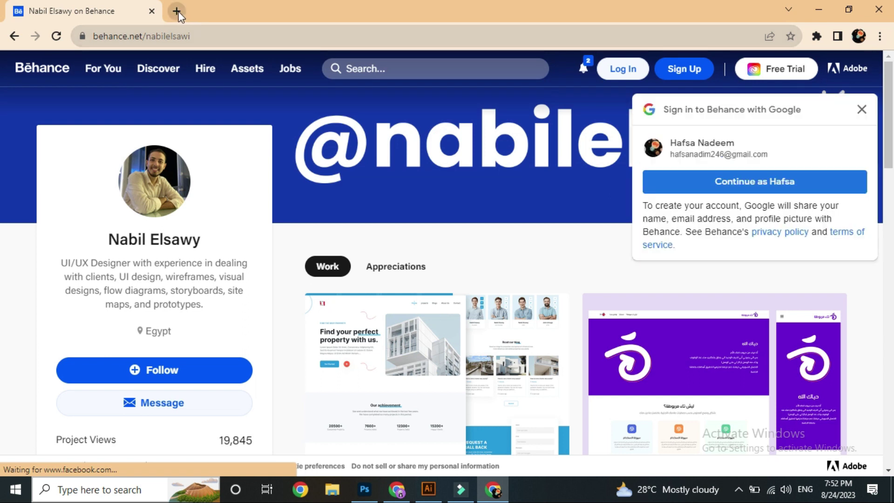
click(583, 69)
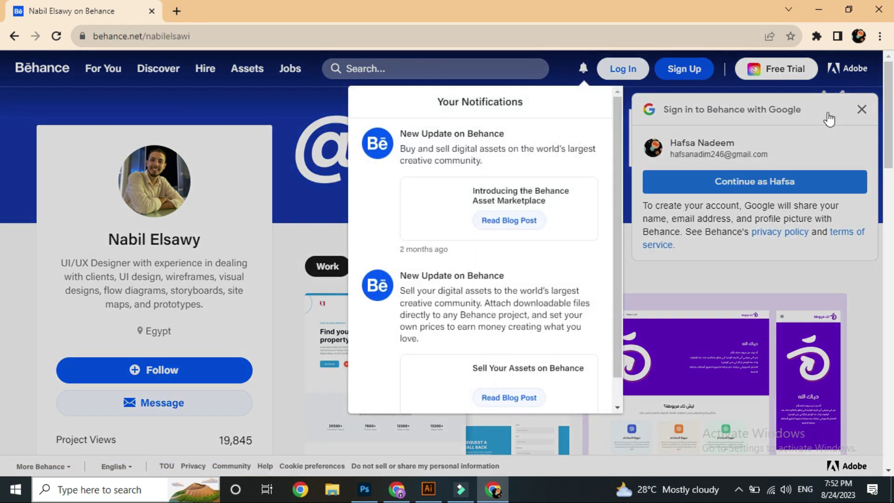
click(861, 110)
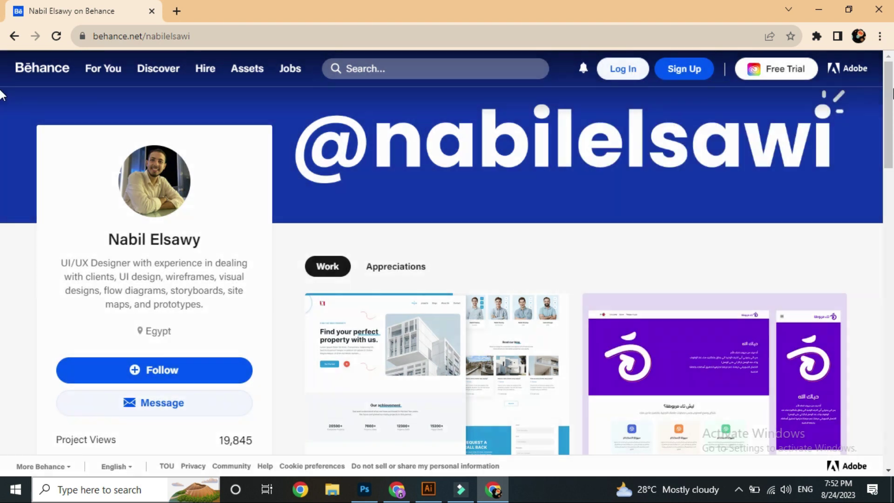
- Log in to Behance through Google with the listed Google account
mouse_move(851, 70)
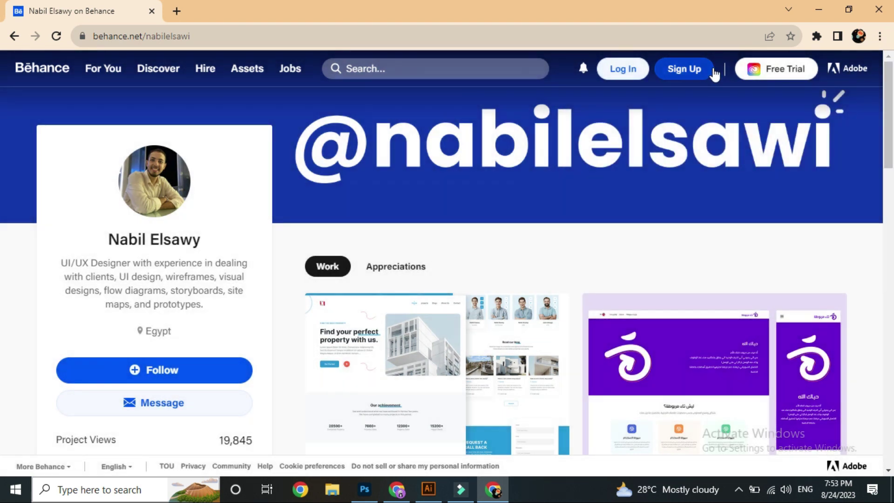
mouse_move(800, 76)
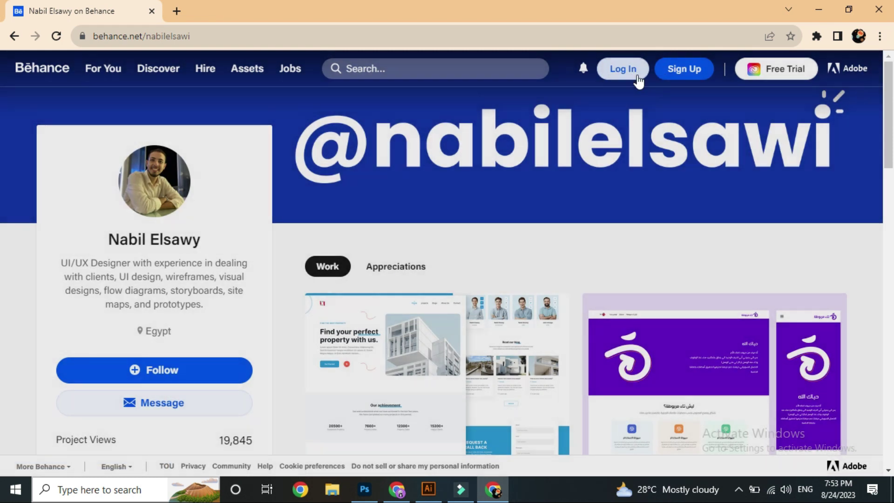
click(623, 75)
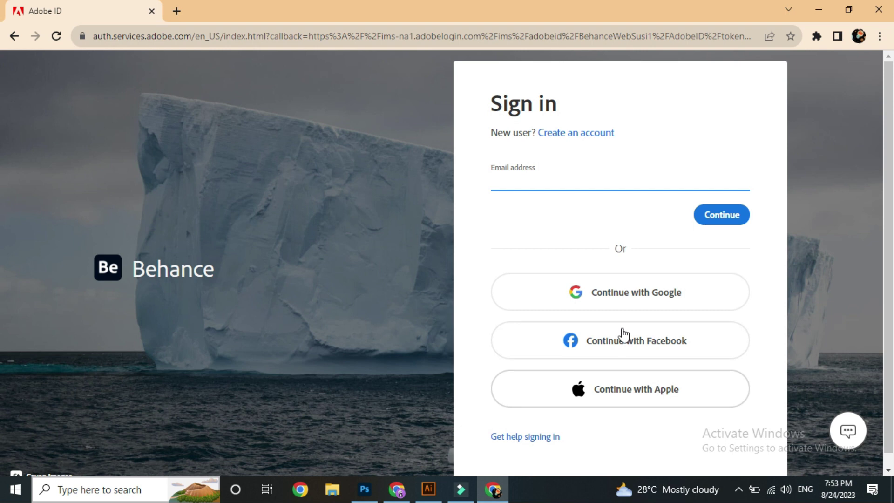
click(628, 302)
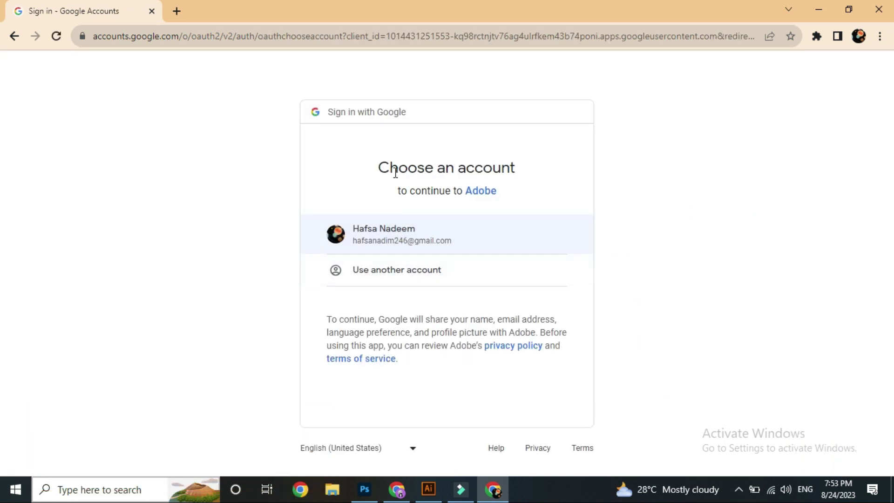
click(418, 237)
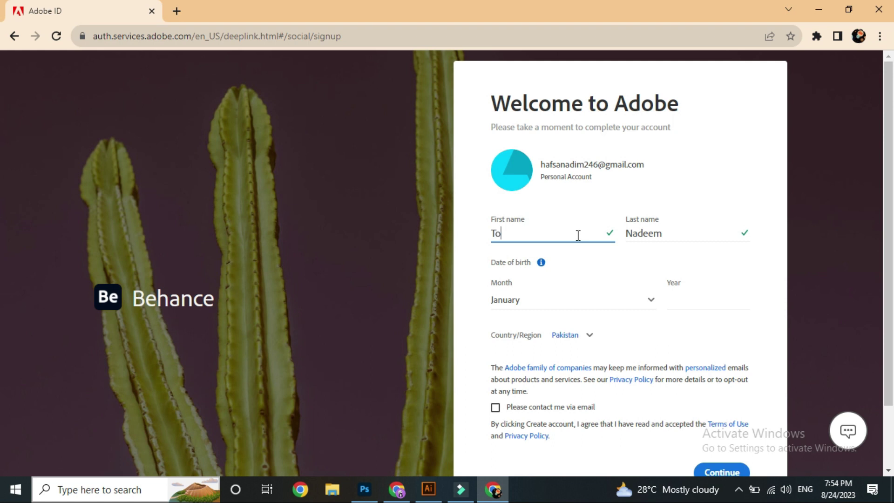
- Replace the prefilled first and last names in the Adobe account form with the new account holder's name
click(707, 234)
key(BackSpace)
key(BackSpace)
key(BackSpace)
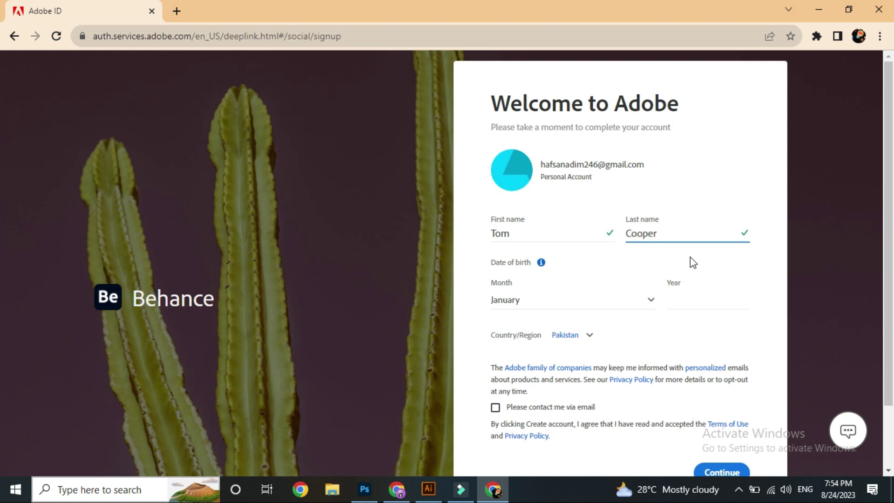
- Fill in the birth month and year in the Adobe account form
click(585, 300)
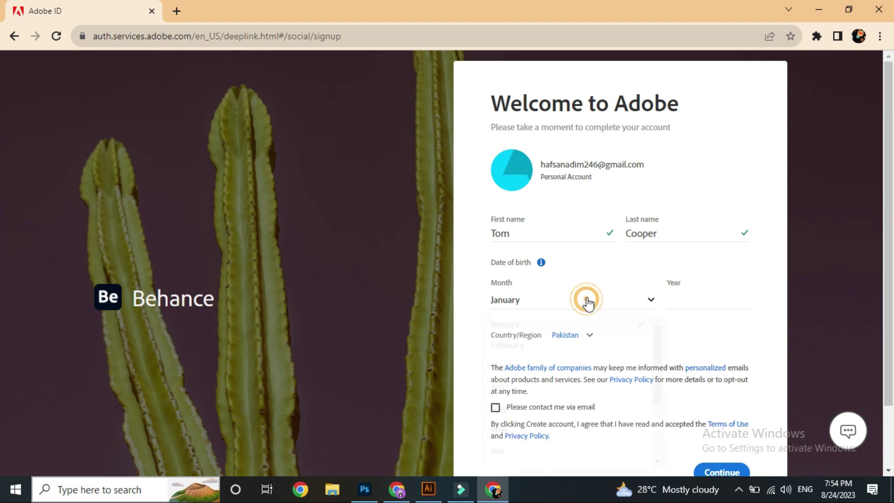
click(557, 344)
click(679, 302)
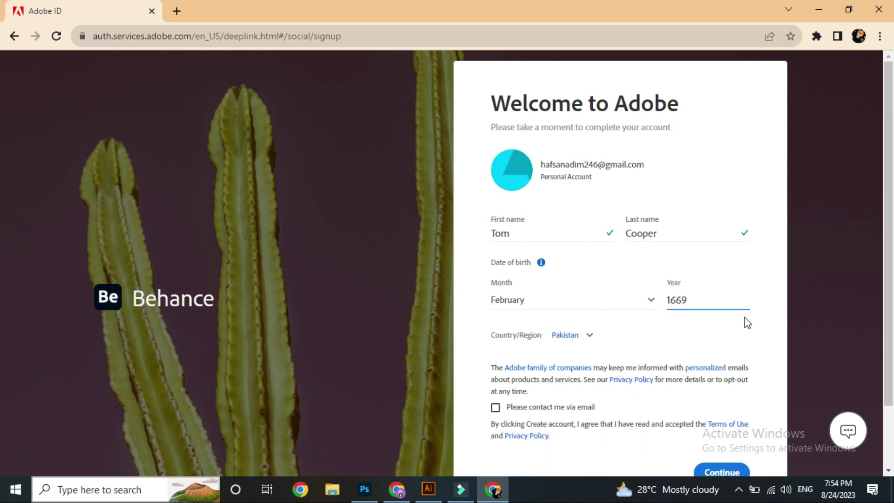
- Keep Pakistan as the country/region and opt in to being contacted via email
scroll(882, 142, down, 1)
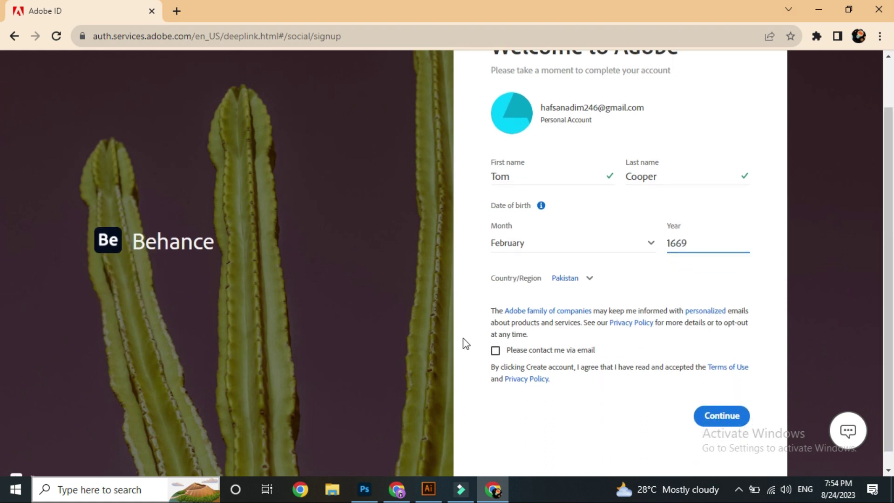
click(589, 278)
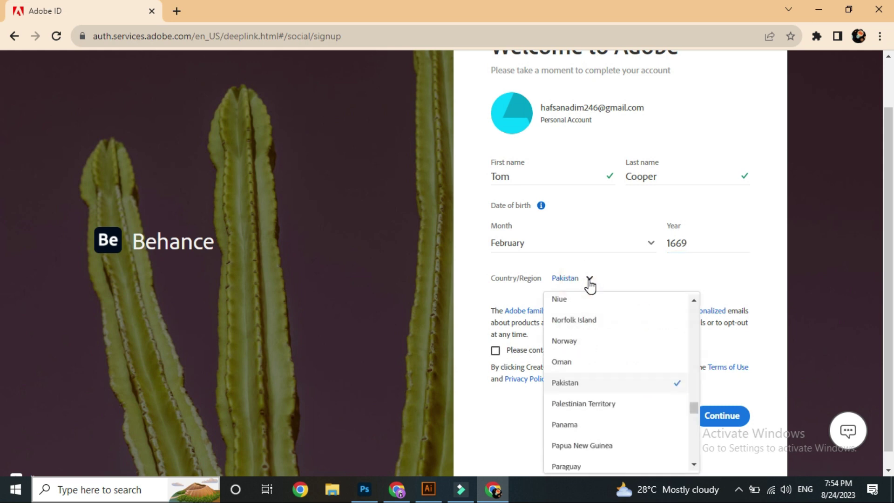
click(589, 277)
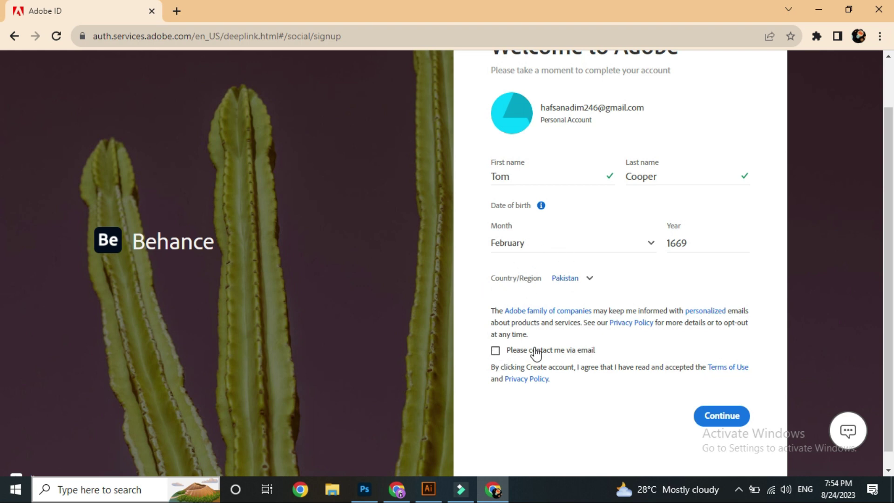
click(494, 351)
- Submit the account form with a corrected birth year to complete the Adobe account
click(720, 420)
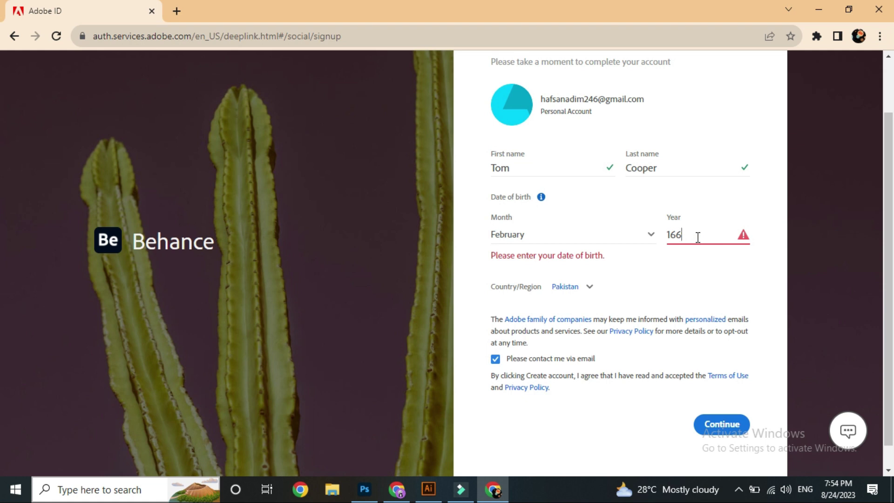
text(999)
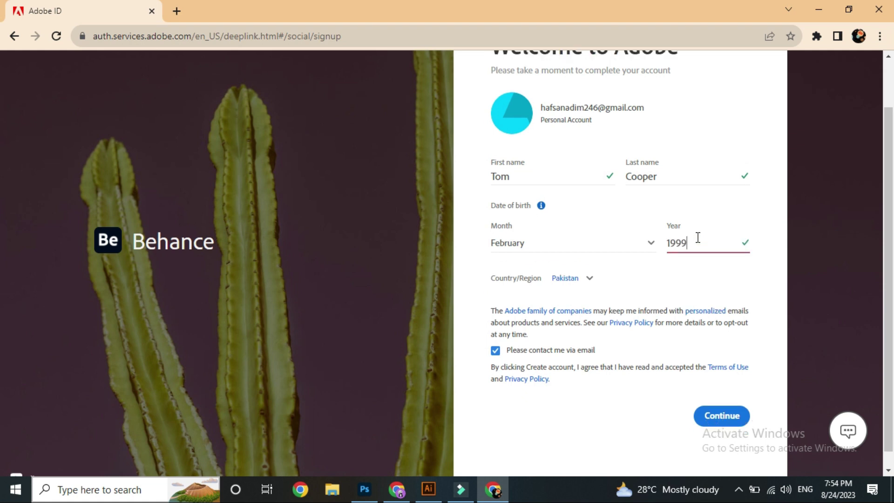
click(729, 416)
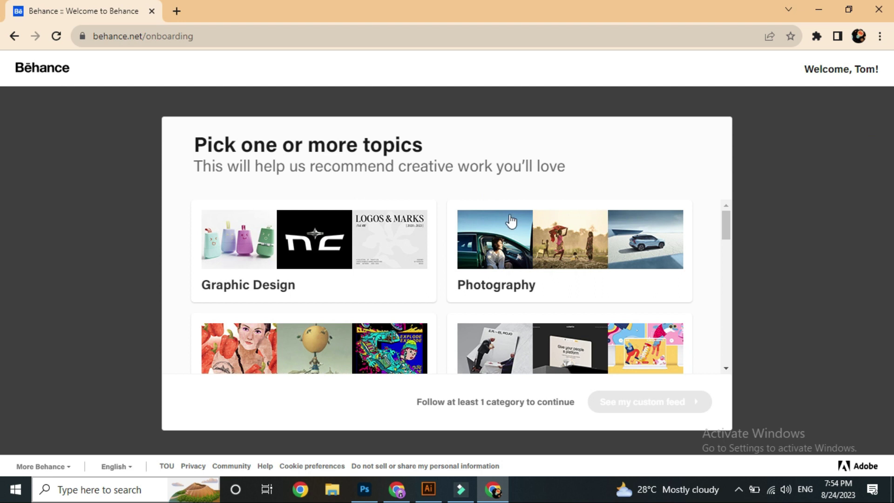
- Follow the Graphic Design topic during Behance onboarding and open the custom feed
drag(727, 219, 725, 219)
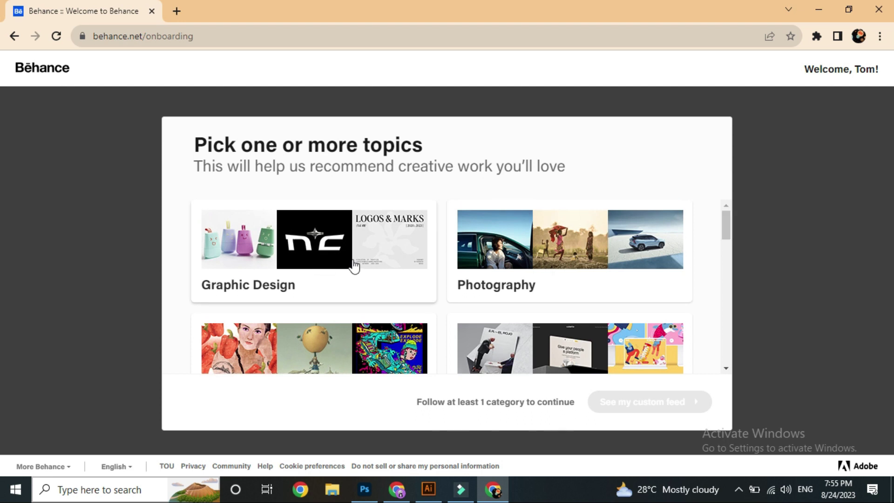
click(337, 243)
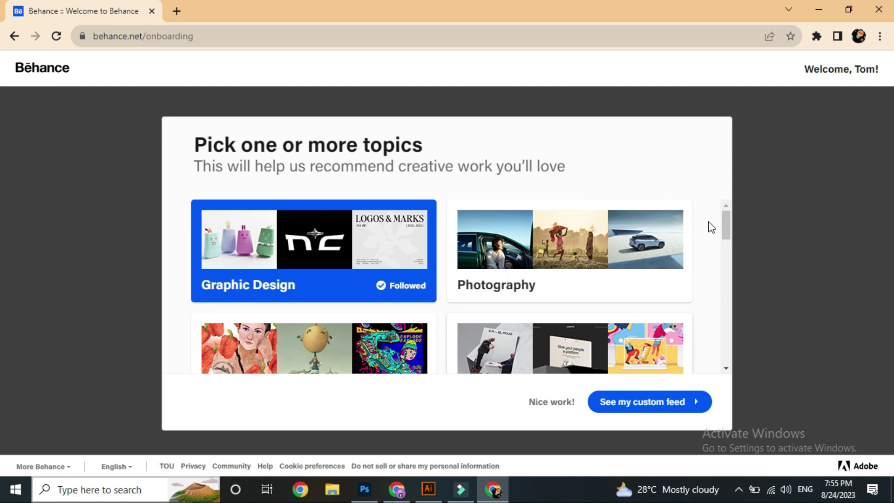
mouse_move(726, 224)
mouse_down()
mouse_move(719, 270)
mouse_move(728, 281)
mouse_move(727, 264)
mouse_move(730, 302)
mouse_move(729, 225)
mouse_up()
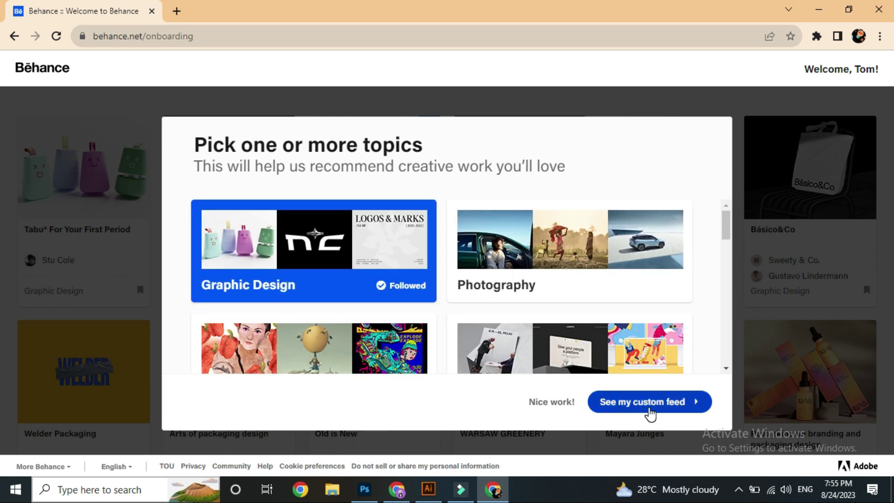
click(677, 403)
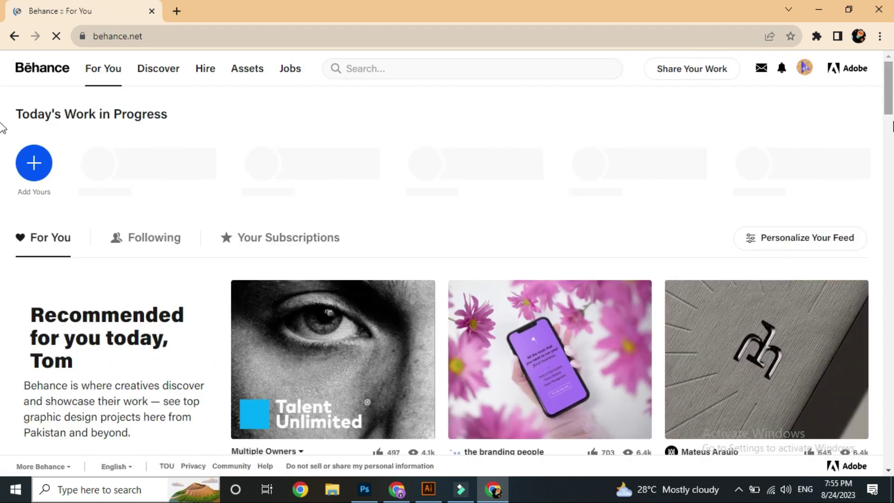
- Browse the recommended projects in the For You feed, dismissing the Welcome to Behance checklist, and return to the start of the feed
drag(889, 88, 890, 168)
scroll(882, 116, up, 4)
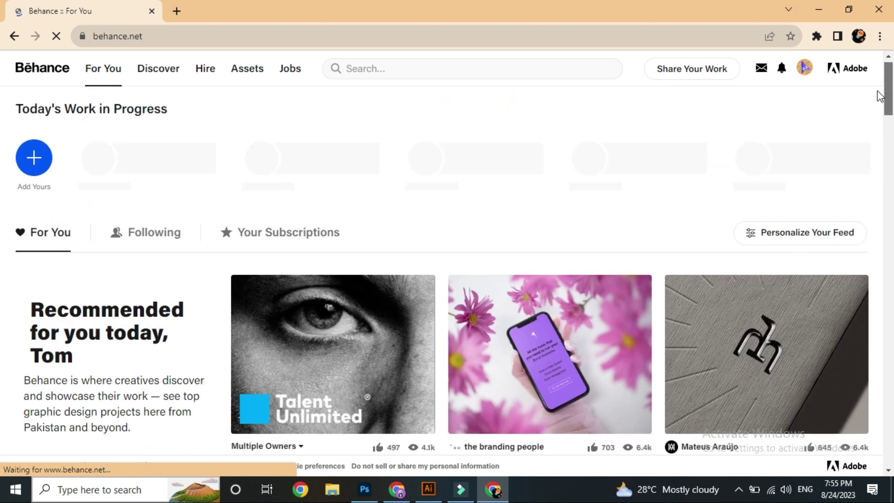
scroll(880, 96, down, 6)
scroll(880, 112, up, 4)
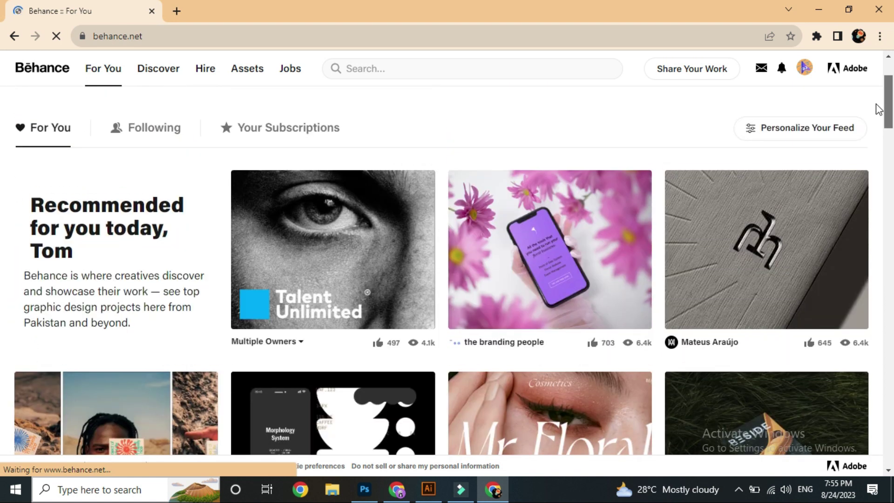
scroll(880, 112, down, 1)
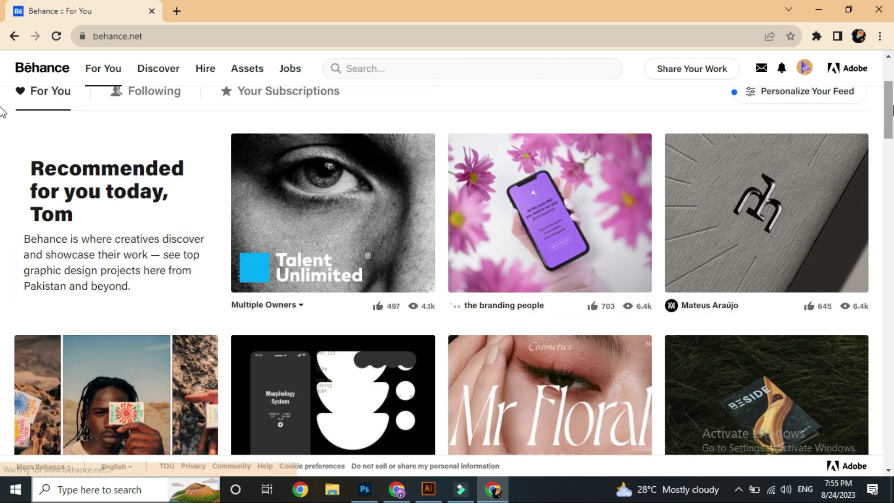
scroll(884, 111, down, 1)
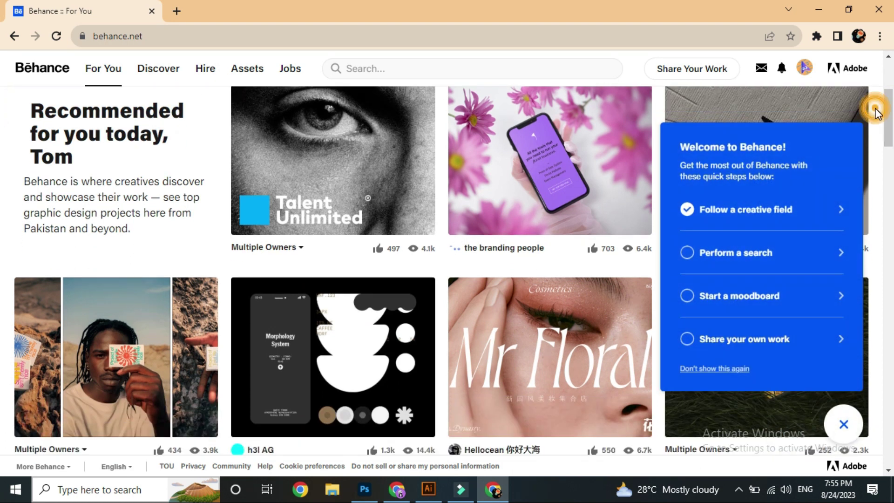
click(849, 420)
scroll(887, 133, up, 1)
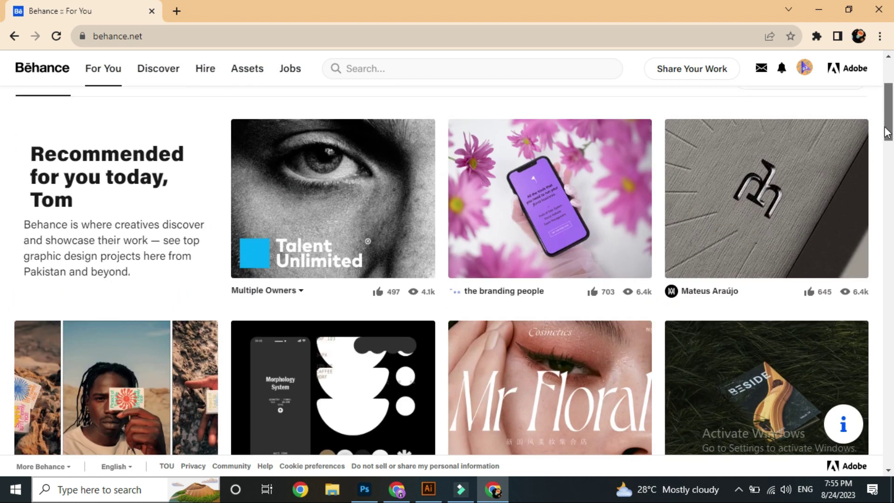
scroll(887, 139, down, 2)
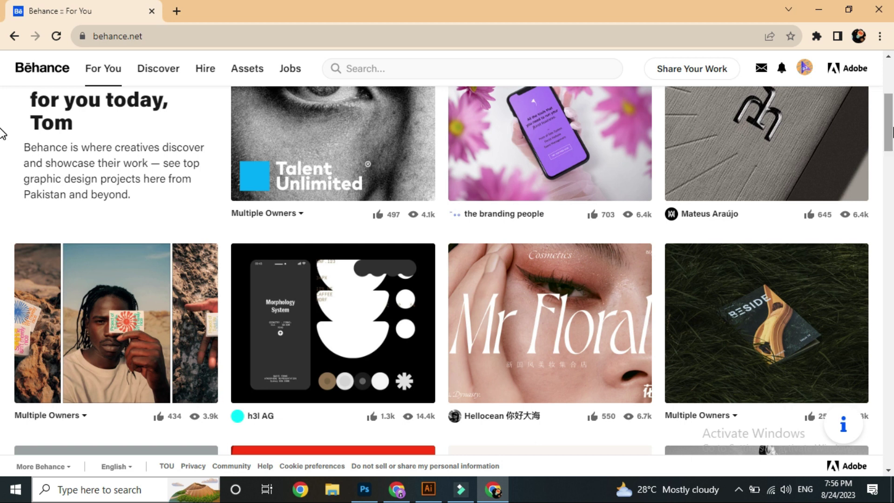
scroll(2, 133, down, 3)
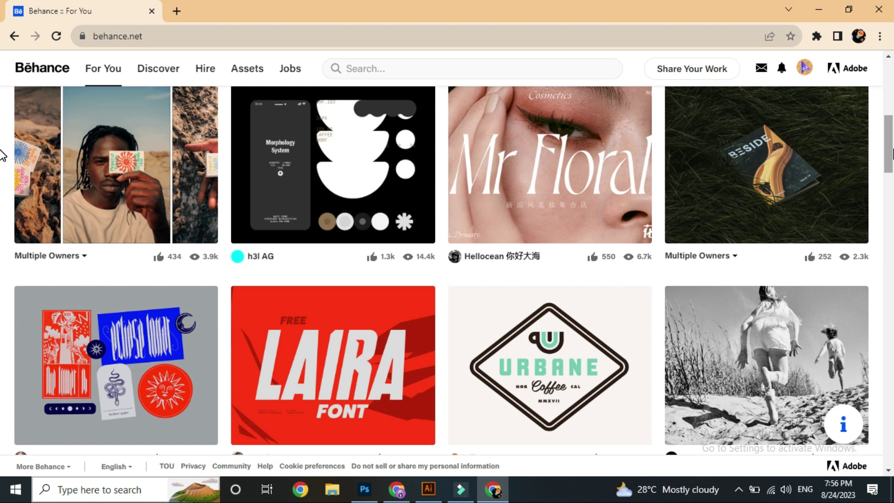
drag(887, 140, 890, 60)
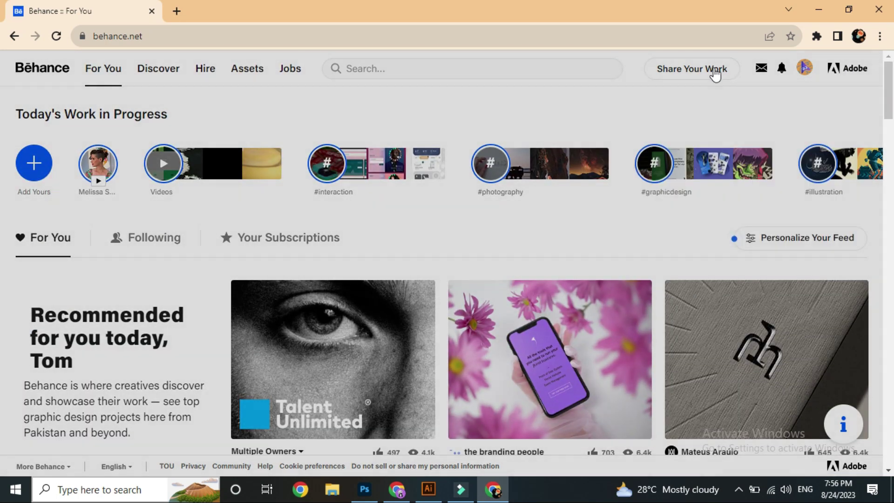
- Review the Share Your Work options and browse the recommended projects in the For You feed
mouse_move(733, 94)
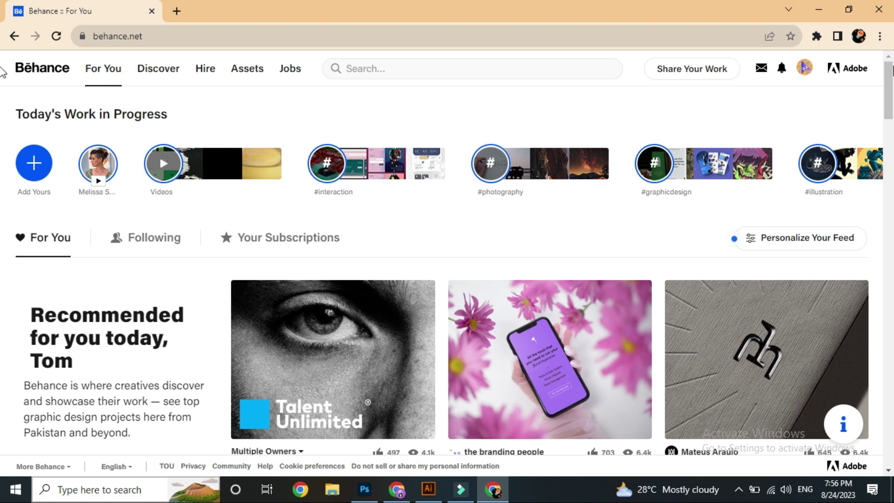
scroll(4, 89, down, 5)
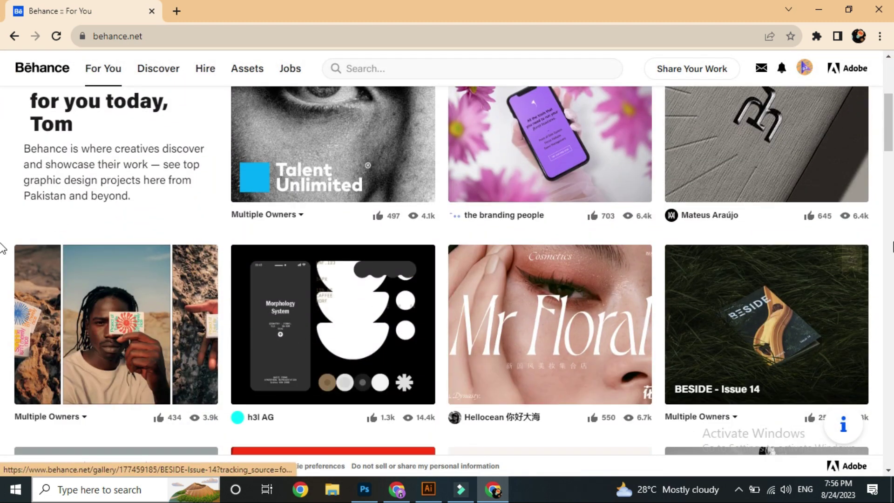
scroll(4, 124, down, 2)
scroll(4, 124, up, 6)
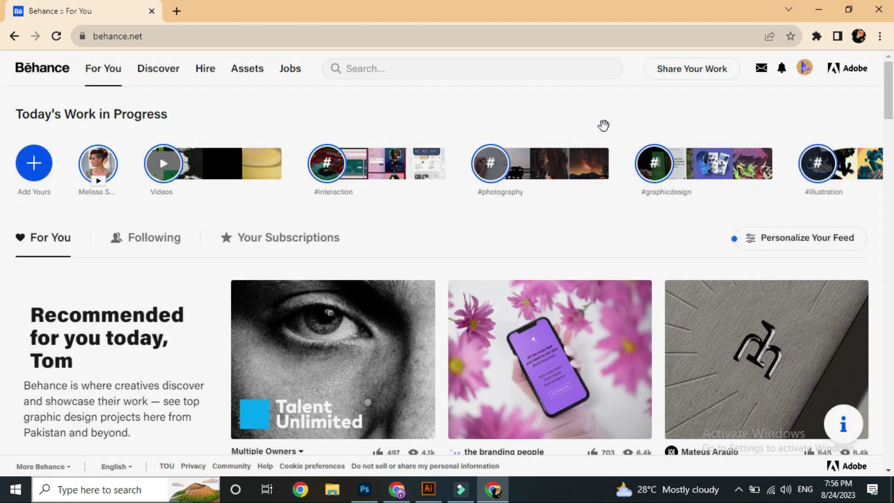
click(690, 74)
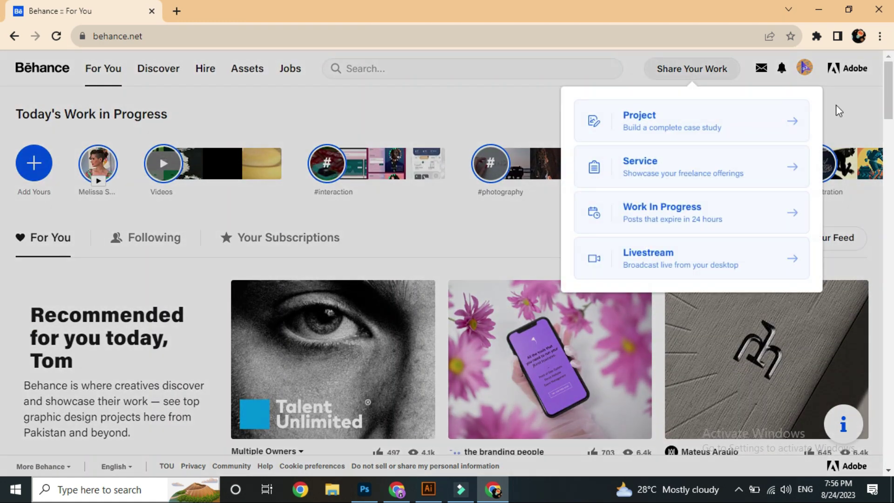
scroll(838, 111, down, 5)
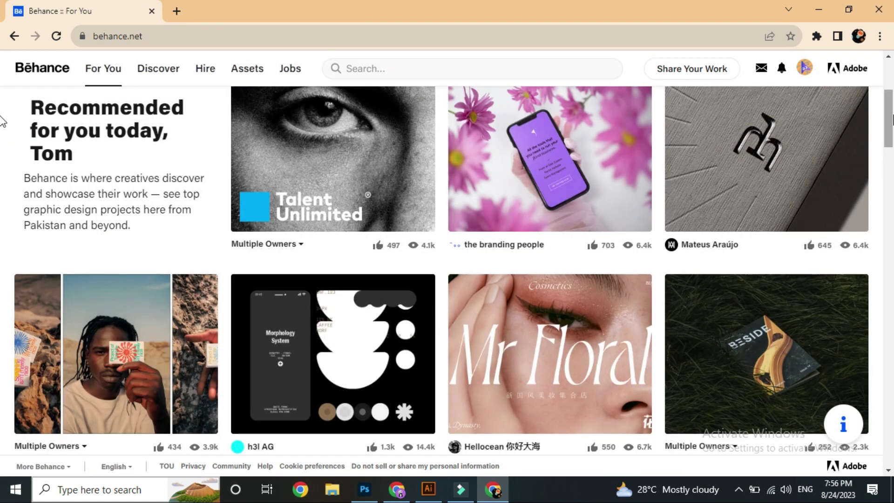
scroll(2, 122, down, 12)
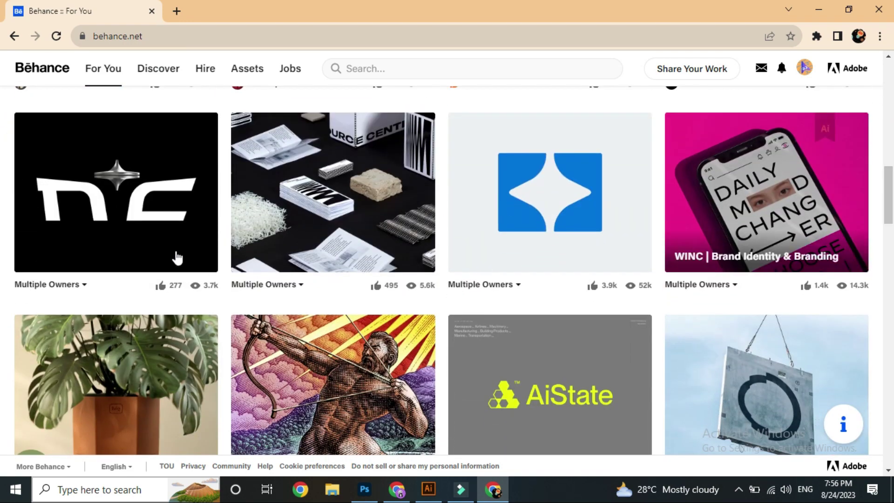
scroll(887, 170, down, 6)
scroll(881, 193, up, 6)
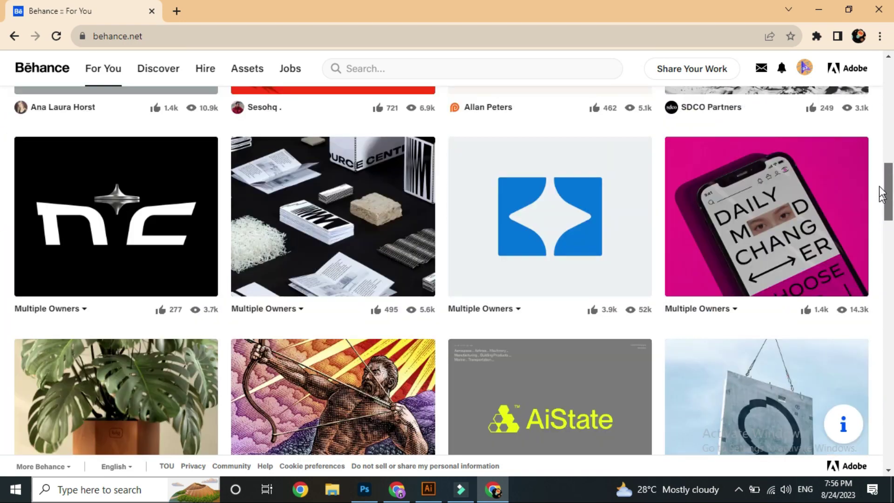
drag(882, 193, 878, 93)
- Open a new project through Share Your Work and examine the content types and editing options for building it
click(689, 70)
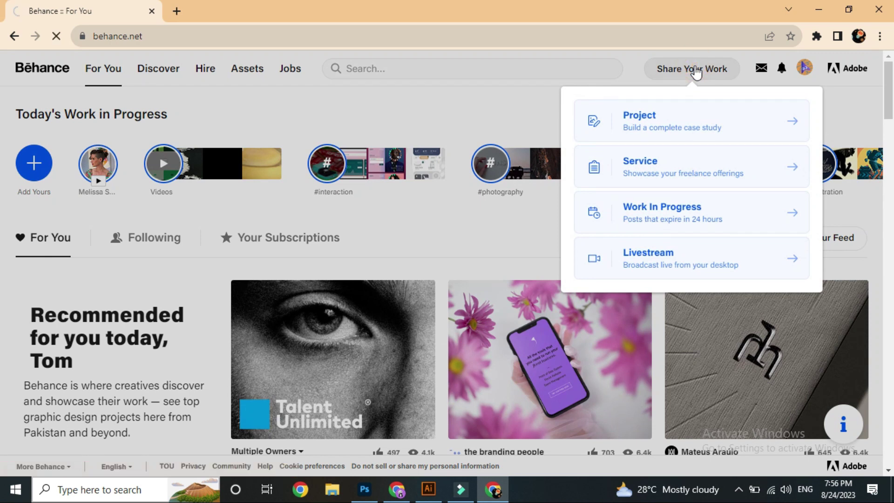
click(670, 122)
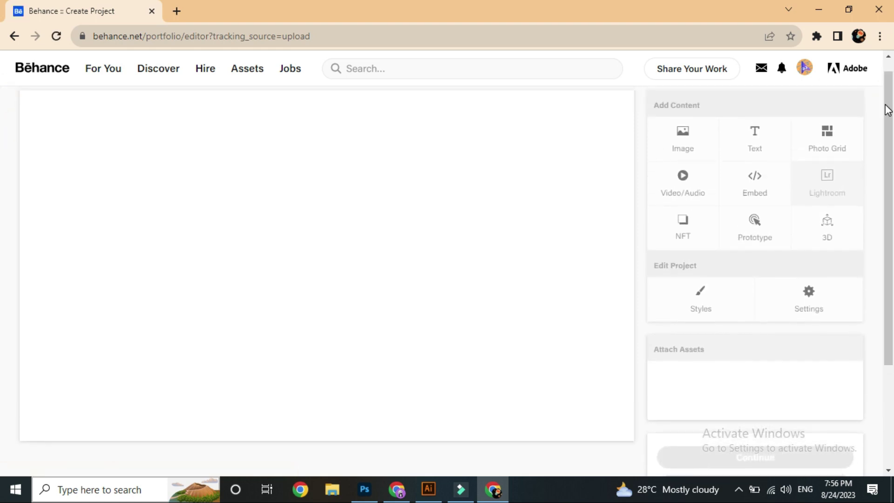
drag(886, 118, 886, 100)
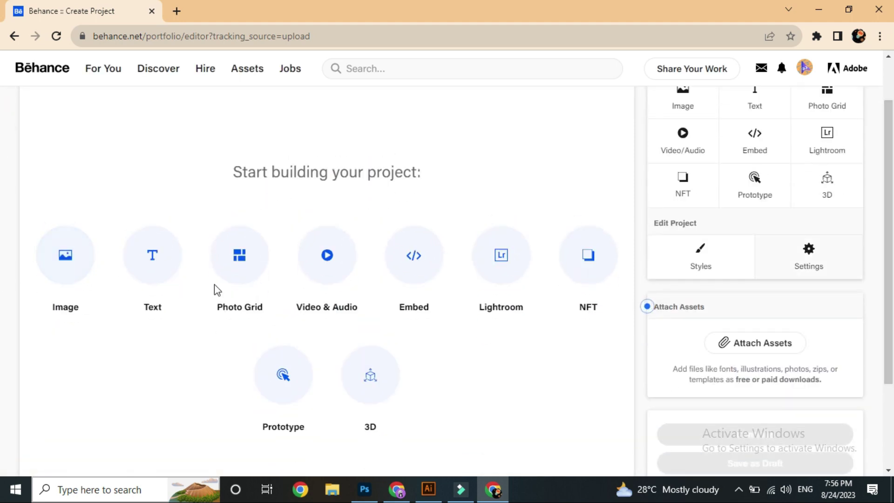
drag(890, 140, 889, 174)
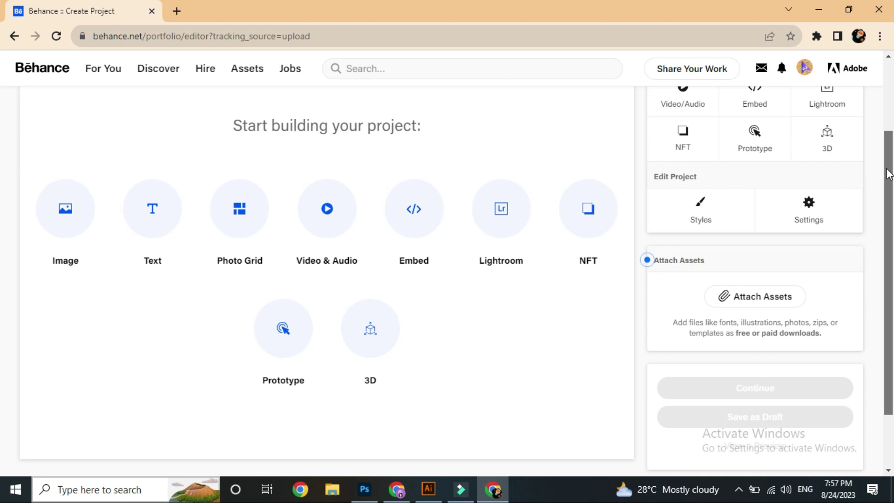
drag(889, 174, 751, 160)
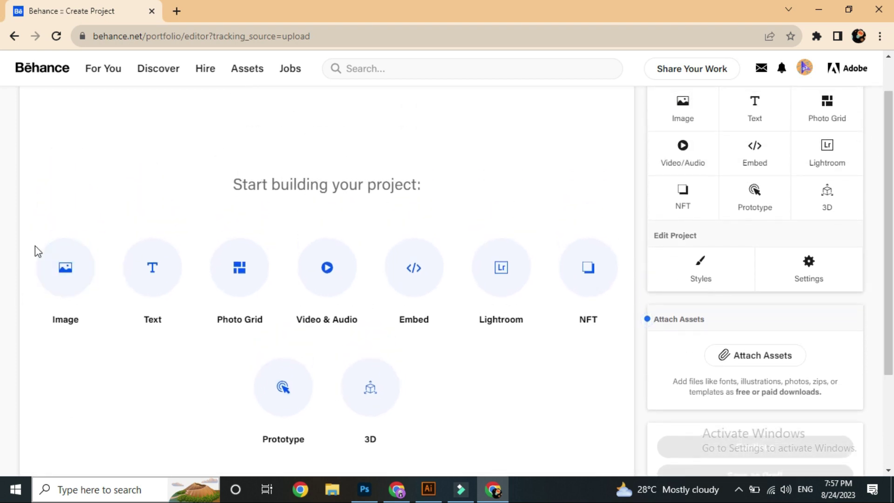
click(68, 269)
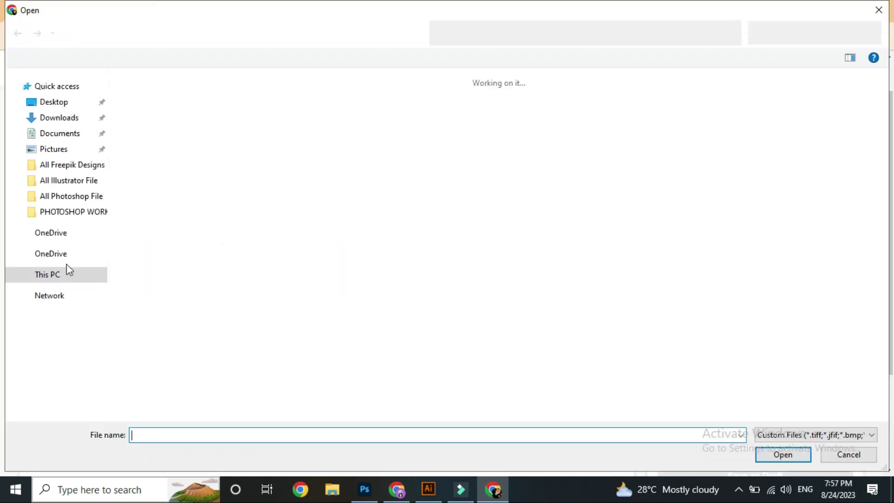
drag(885, 102, 848, 36)
click(875, 11)
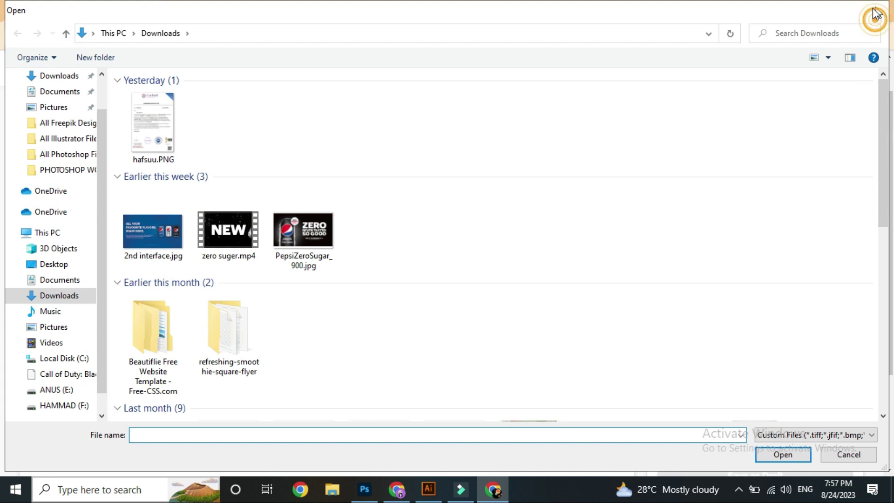
- Open the signed-in account's own Behance profile page
click(806, 70)
click(804, 74)
click(804, 74)
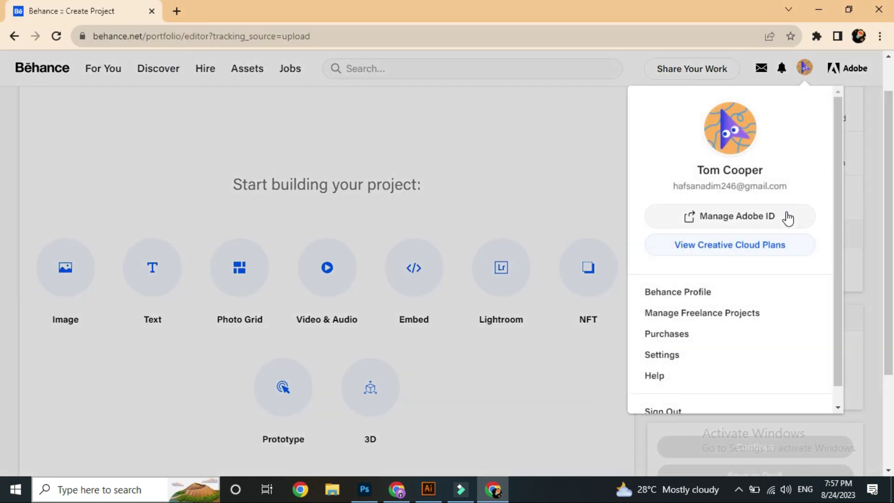
click(693, 295)
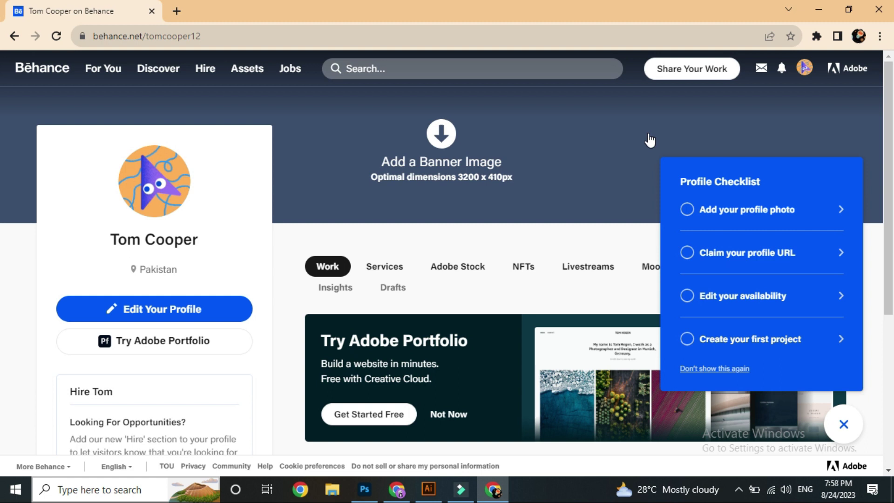
- Examine the profile page, including its banner area, profile details and Profile Checklist
scroll(698, 126, down, 2)
scroll(745, 110, up, 2)
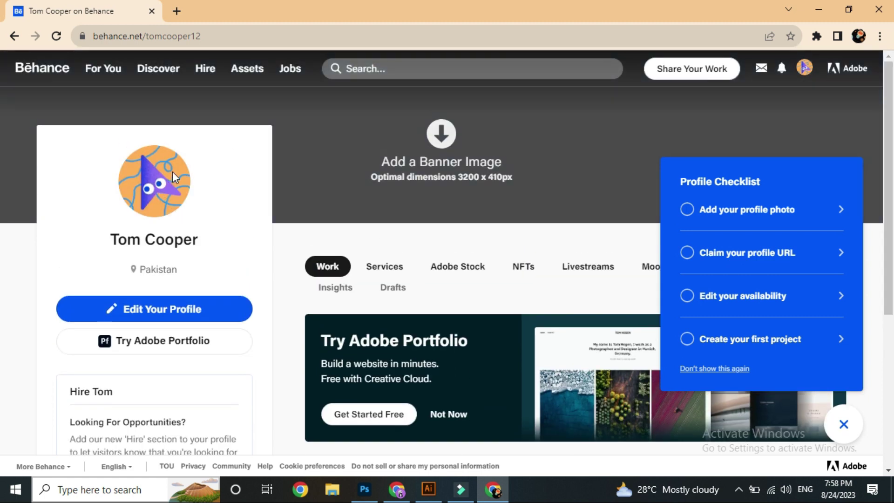
mouse_move(890, 164)
mouse_down()
mouse_move(890, 222)
mouse_move(890, 163)
mouse_up()
scroll(4, 112, down, 1)
scroll(56, 140, up, 1)
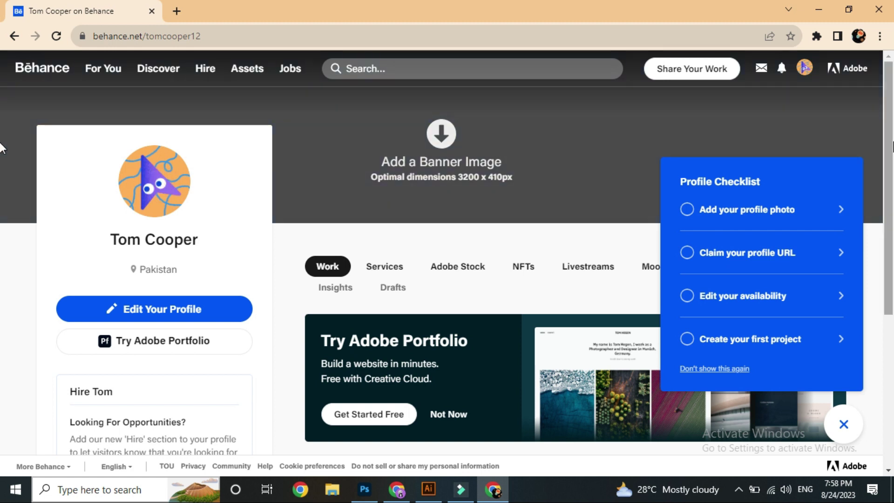
scroll(2, 234, down, 3)
scroll(3, 234, up, 3)
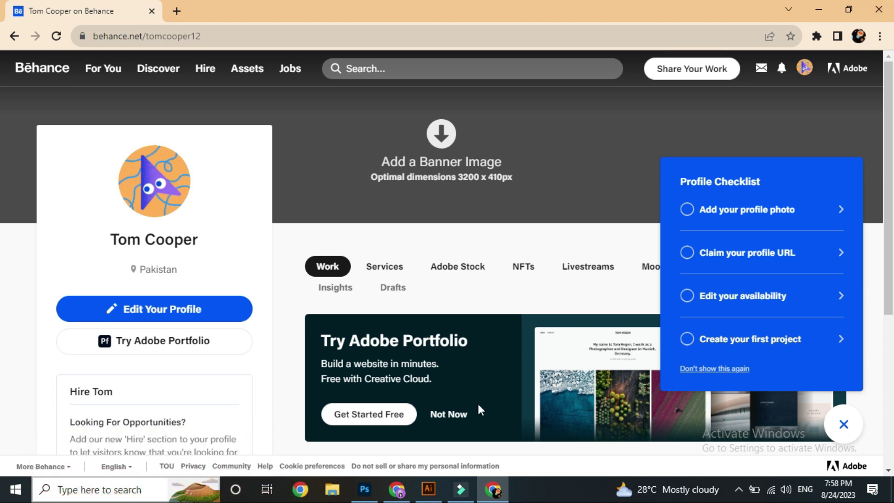
- Switch to the other Chrome window and view the established graphic designer's Behance profile there
click(397, 489)
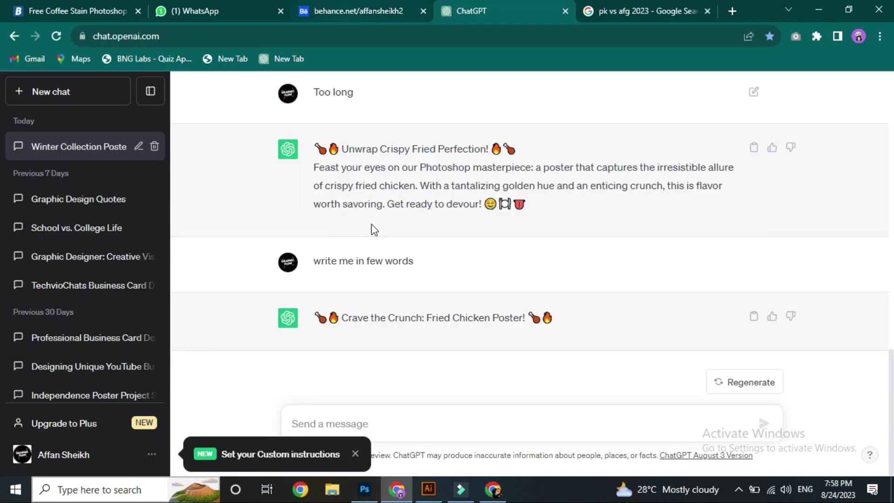
click(336, 6)
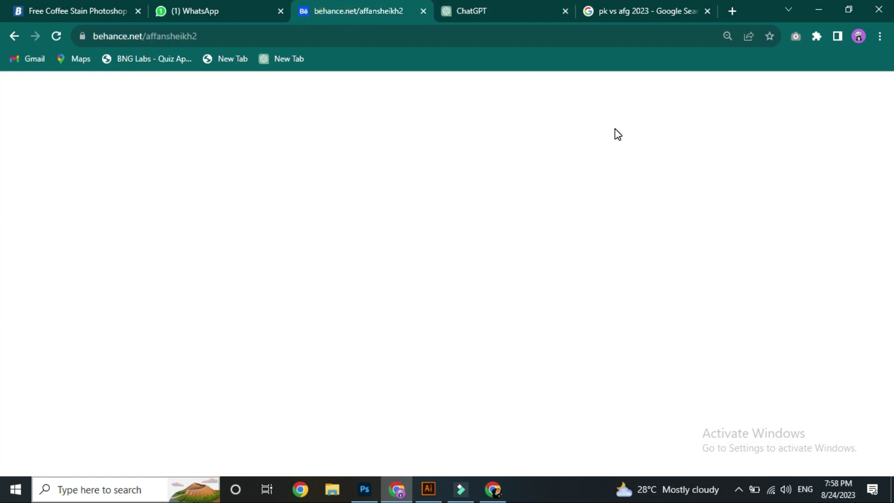
mouse_move(890, 90)
mouse_down()
mouse_move(889, 136)
mouse_move(889, 89)
mouse_move(890, 130)
mouse_move(887, 107)
mouse_up()
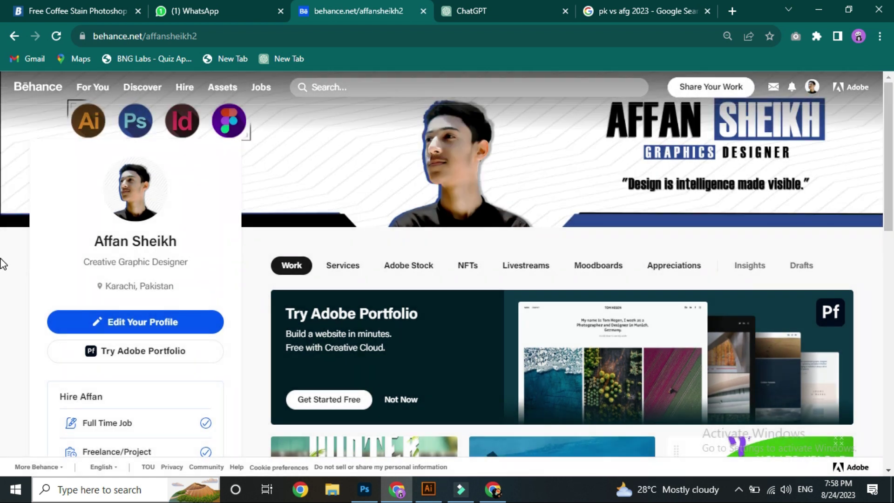
mouse_move(397, 153)
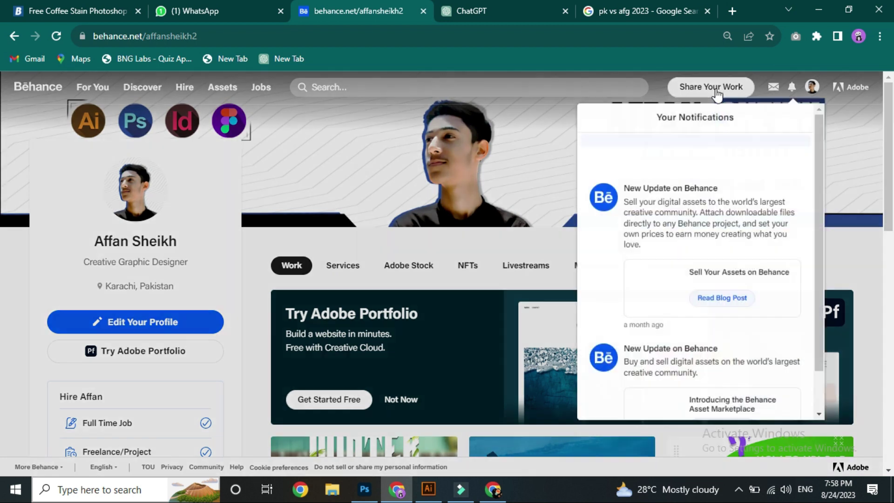
- Create a new project under the designer's account and add the Crispy Fried Chicken Wings poster image to it
click(716, 91)
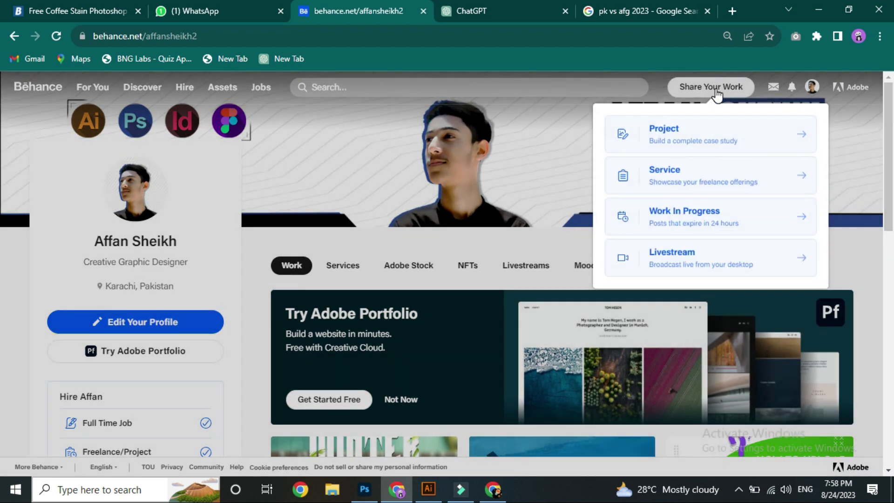
click(718, 126)
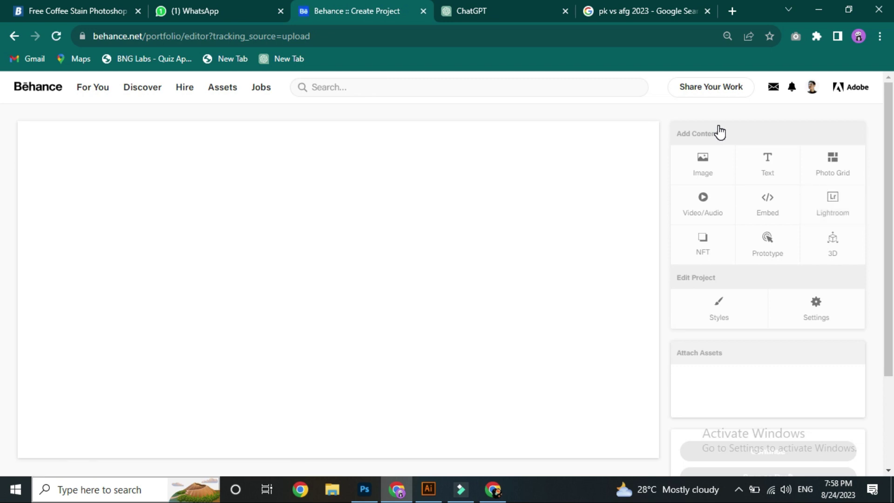
scroll(3, 161, down, 1)
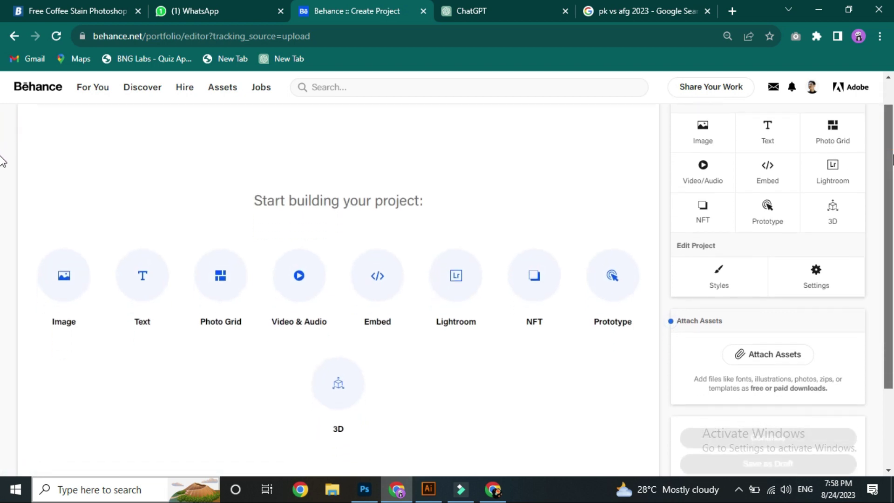
click(59, 285)
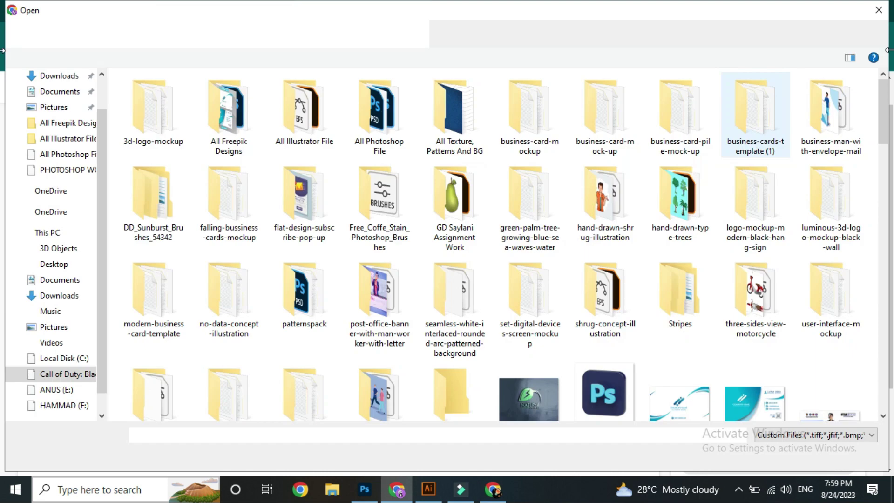
drag(879, 96, 875, 204)
double_click(515, 216)
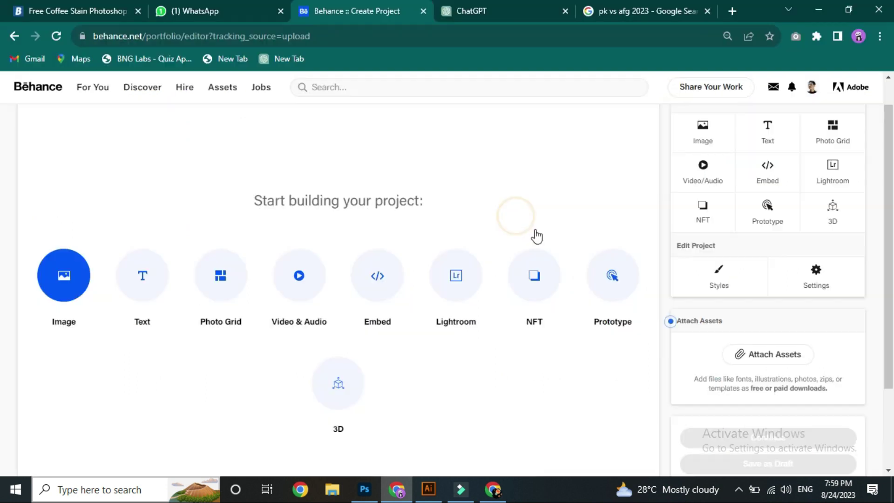
scroll(891, 148, down, 1)
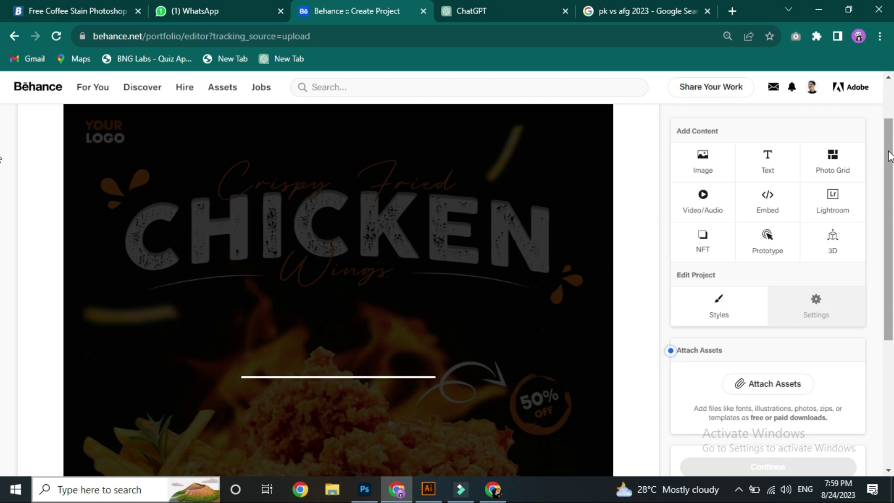
scroll(889, 156, down, 2)
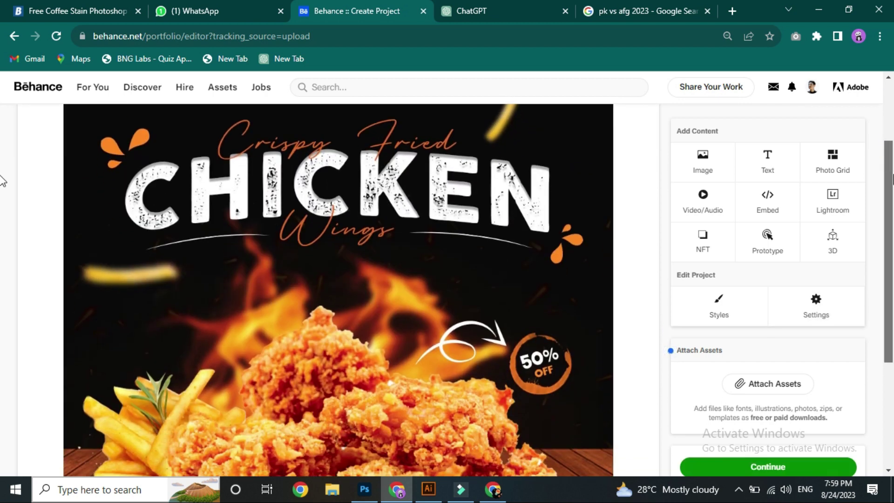
- Tag the chicken poster image with the suggested keyword "poster design"
drag(891, 179, 880, 93)
click(30, 125)
click(406, 135)
click(353, 206)
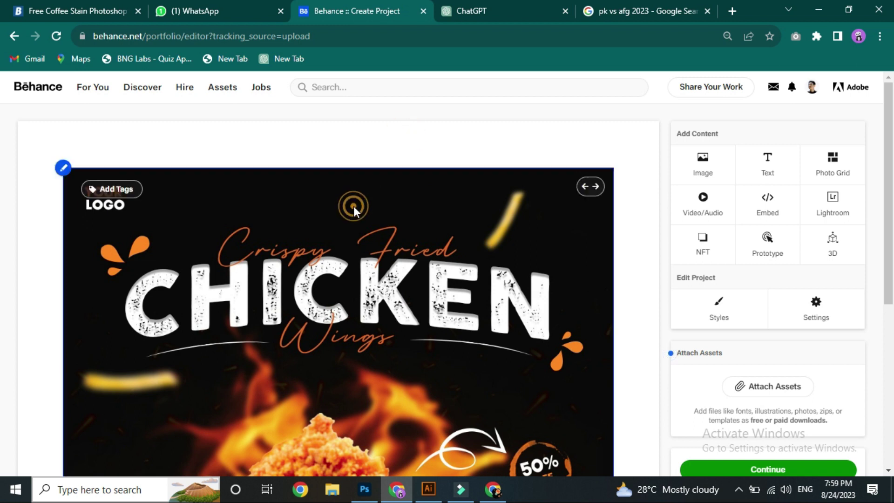
click(131, 193)
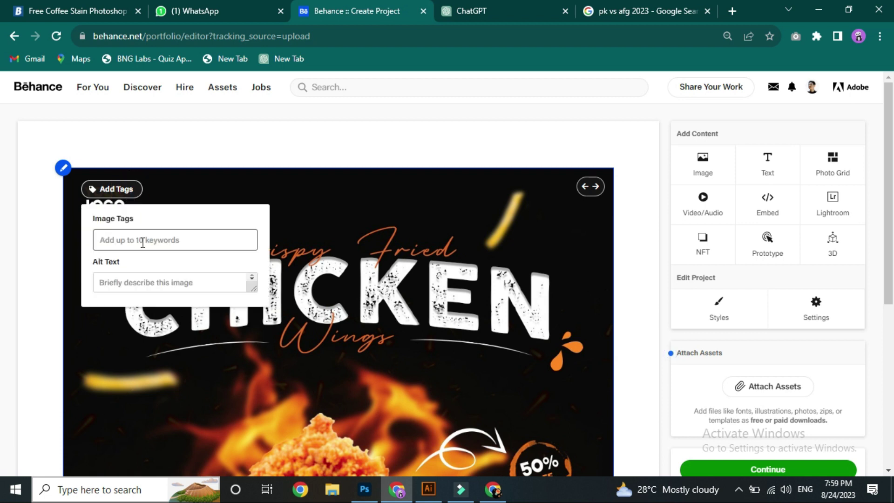
click(146, 237)
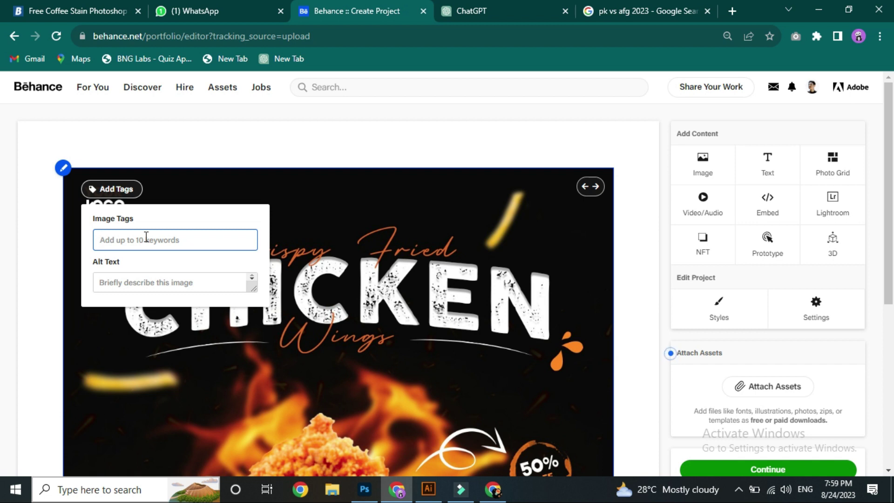
text(poster)
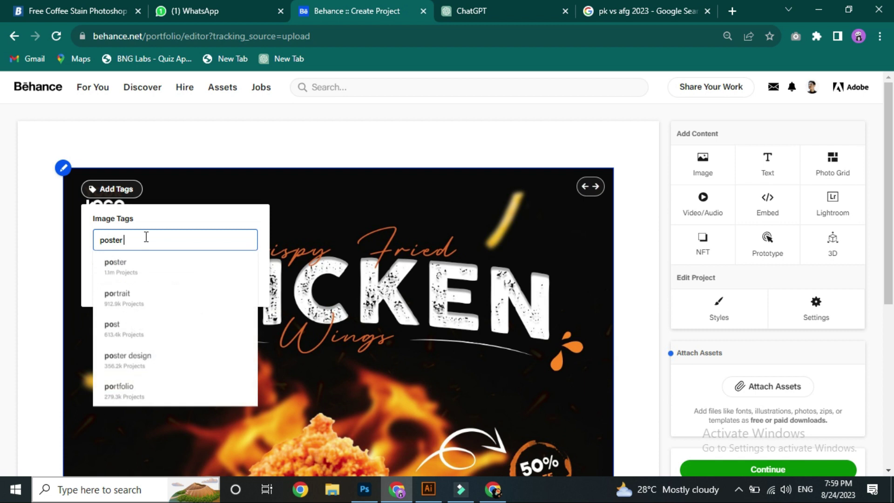
click(160, 293)
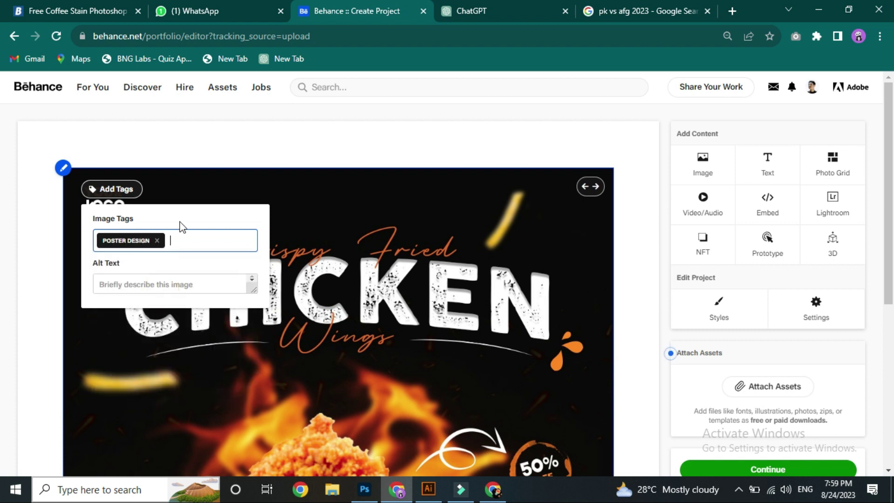
- Add the suggested image tags "restaurant poster design" and "social media design" to the chicken poster
text(restaura)
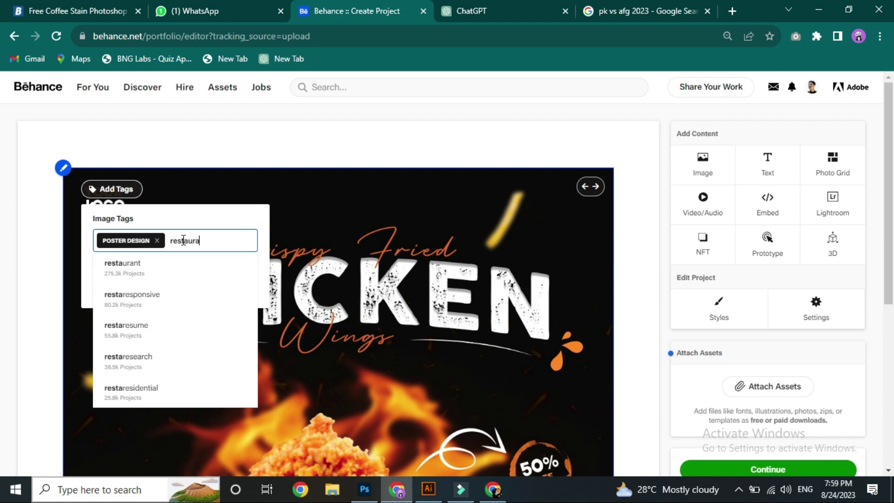
text(nt poster)
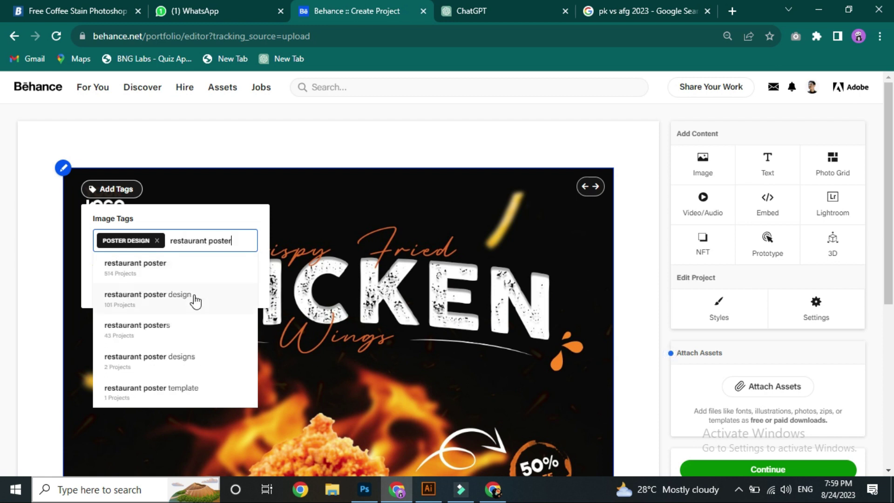
click(190, 296)
text(s)
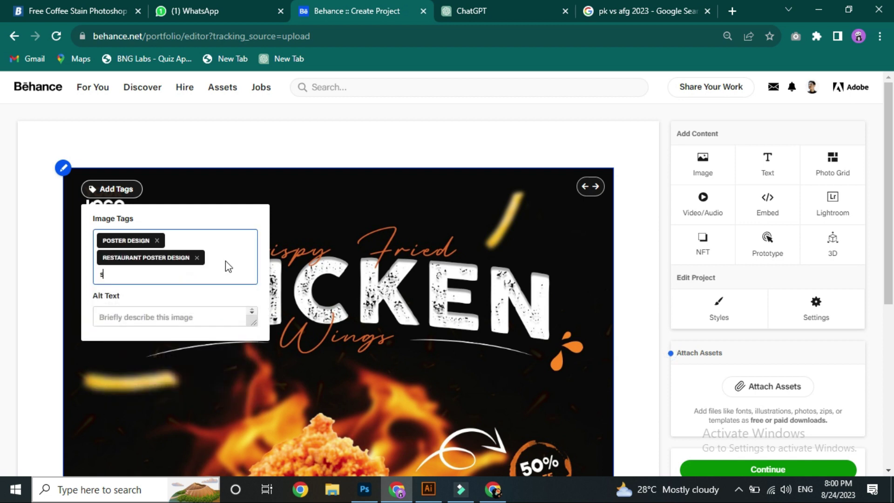
text(ocial )
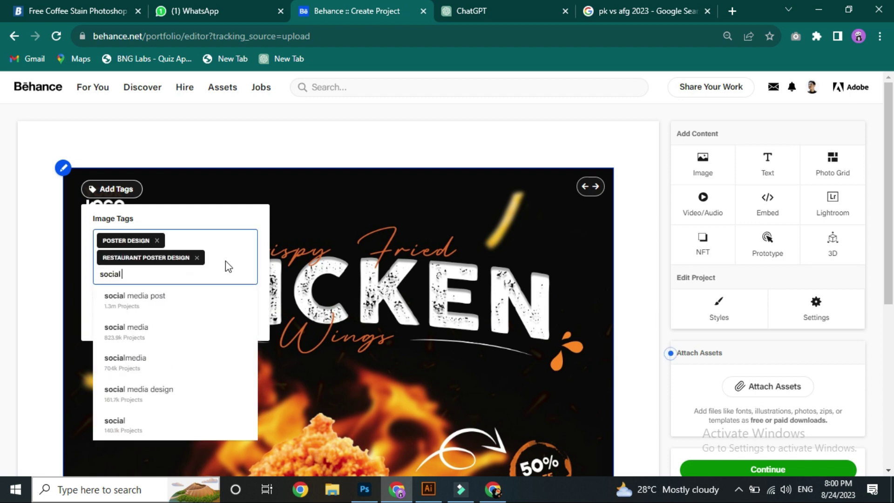
text(media)
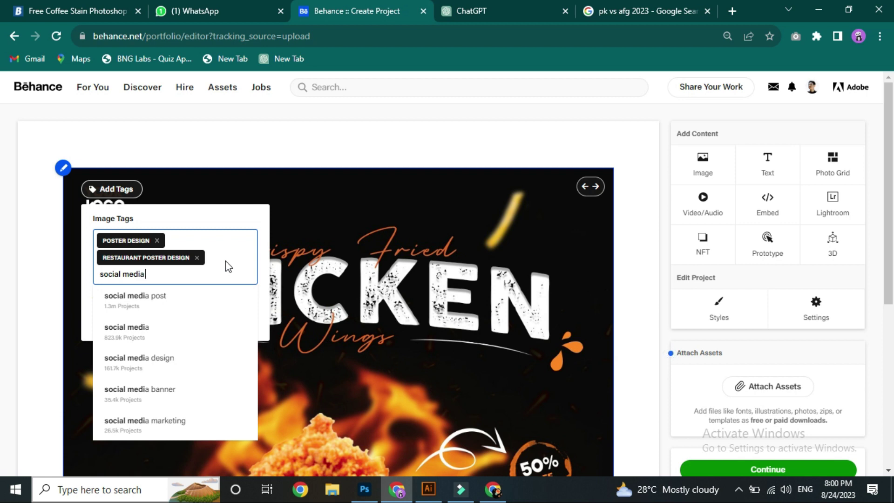
click(174, 361)
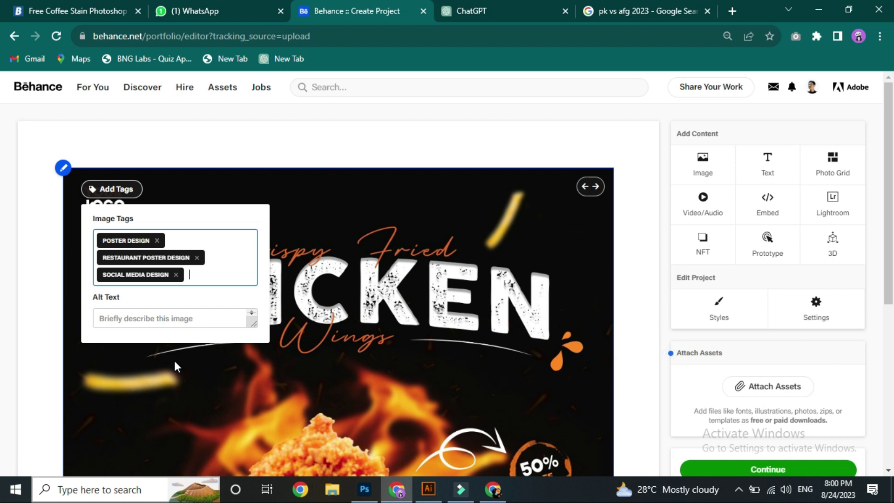
- Add the image tags "crispy fried chicken" and "modern poster design" to the chicken poster
click(168, 322)
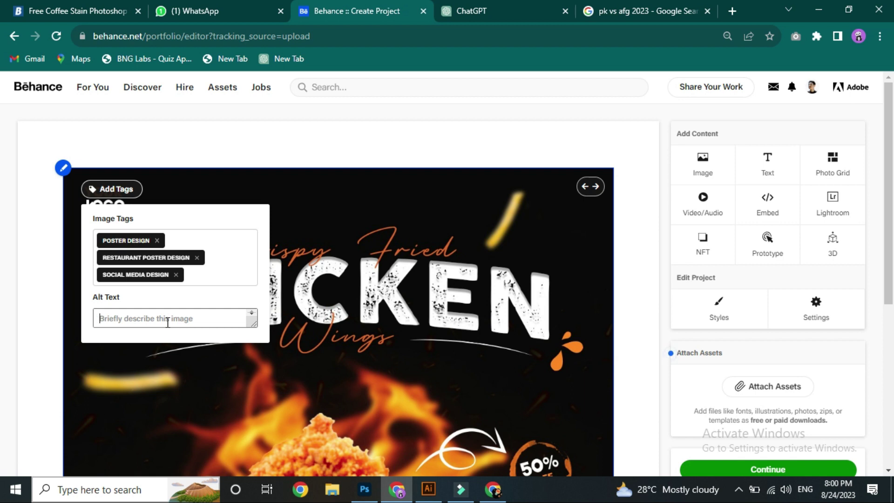
click(214, 273)
text(crisp)
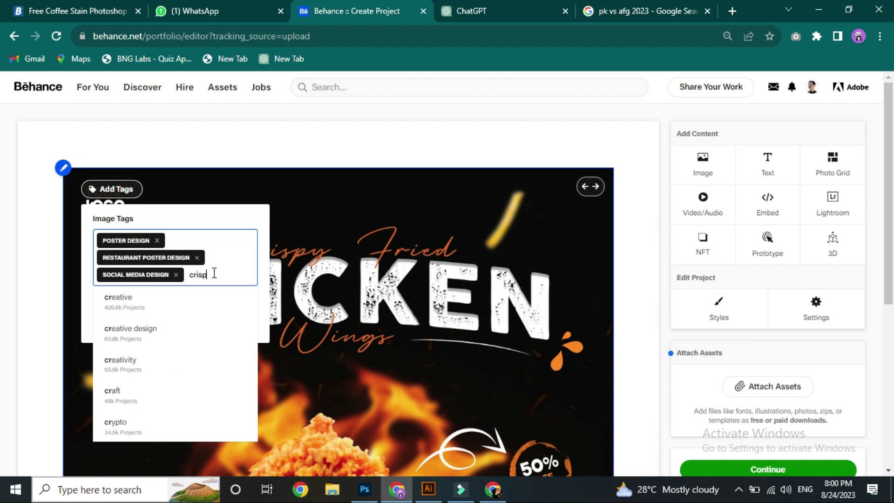
text(y fried chicken)
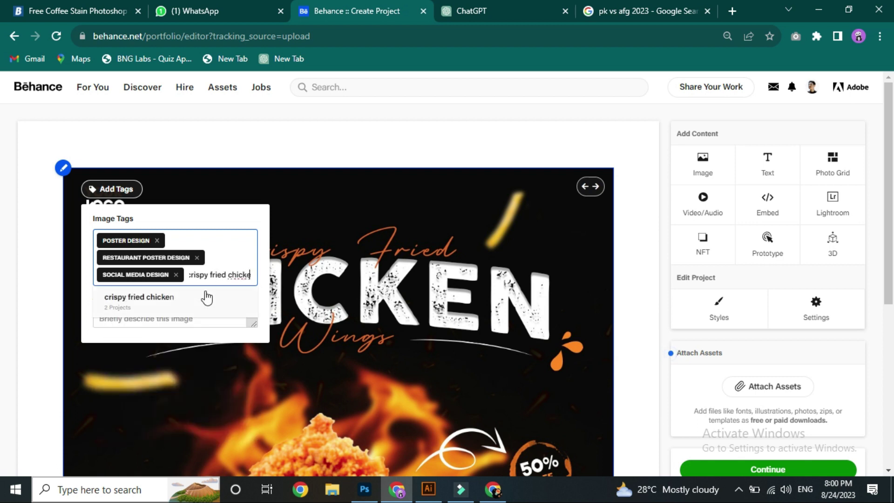
click(208, 296)
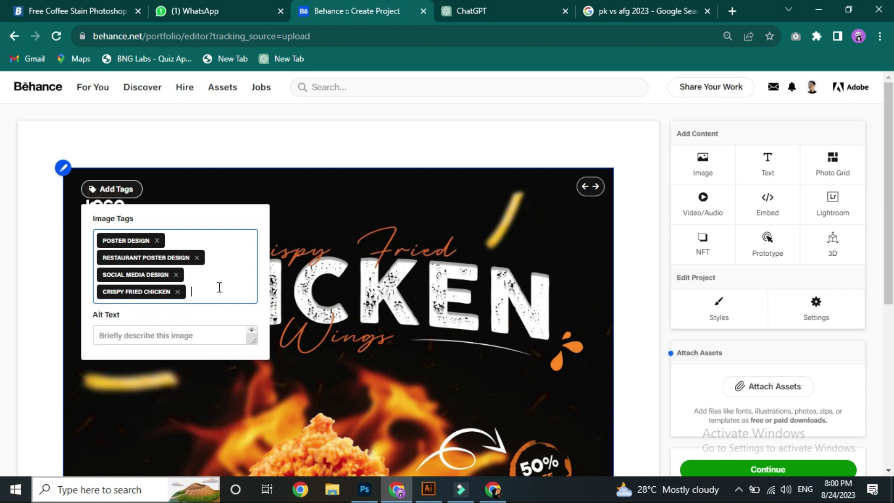
text(modern )
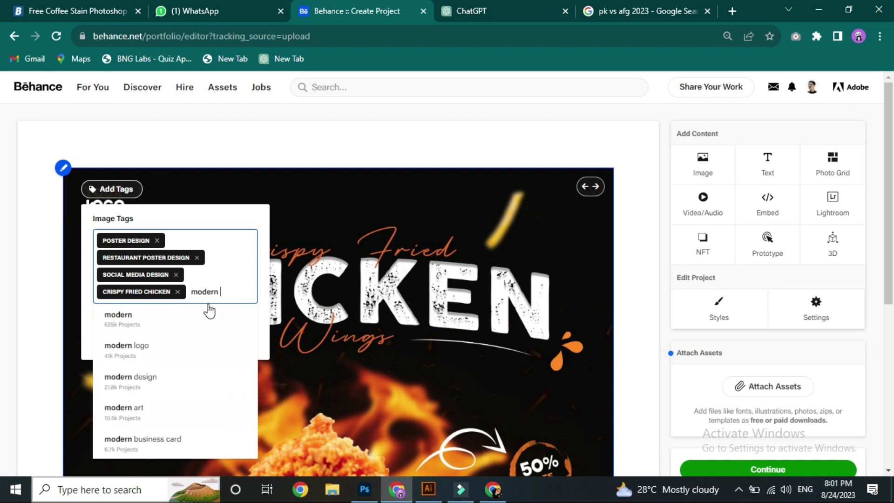
text(poster d)
click(215, 315)
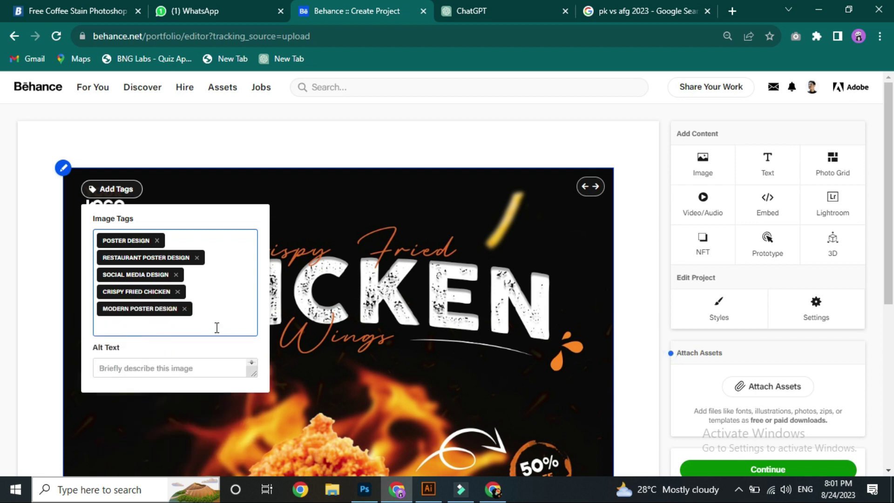
- Add the image tags "fast food poster design", "menu presentation" and "2023 design" to the chicken poster
text(fast food poster)
click(181, 381)
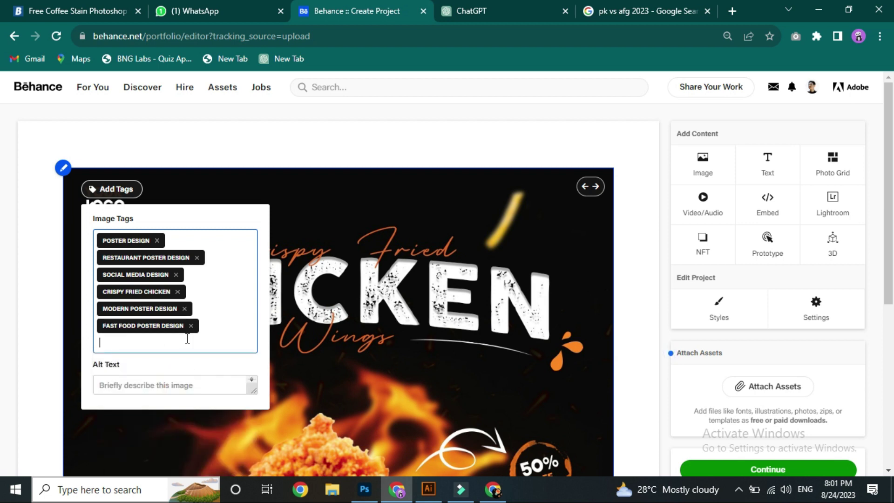
text(menu pres)
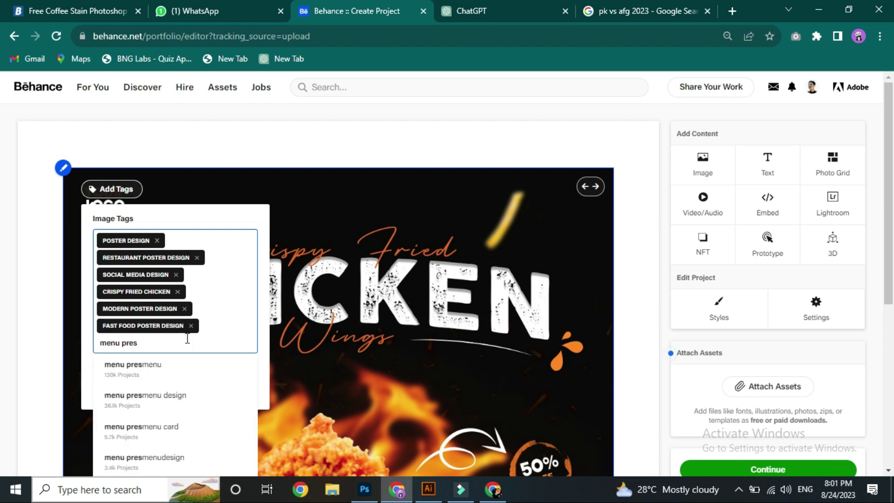
click(192, 363)
text(2023 design)
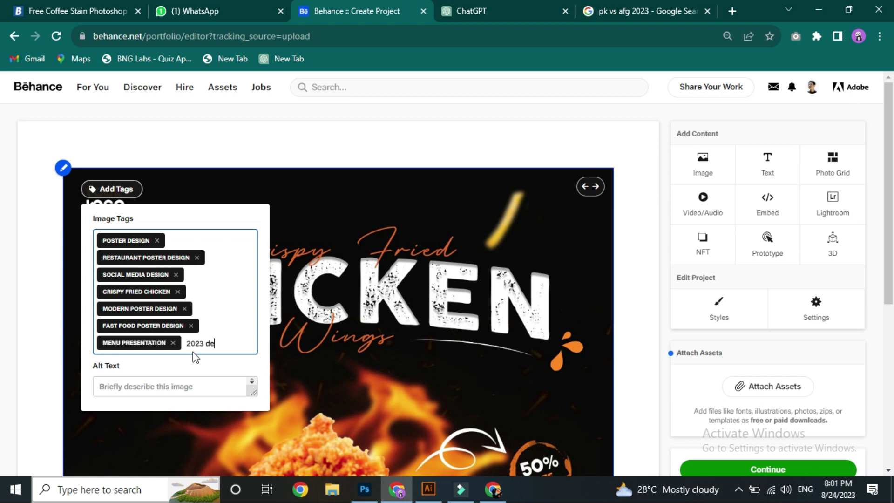
click(198, 368)
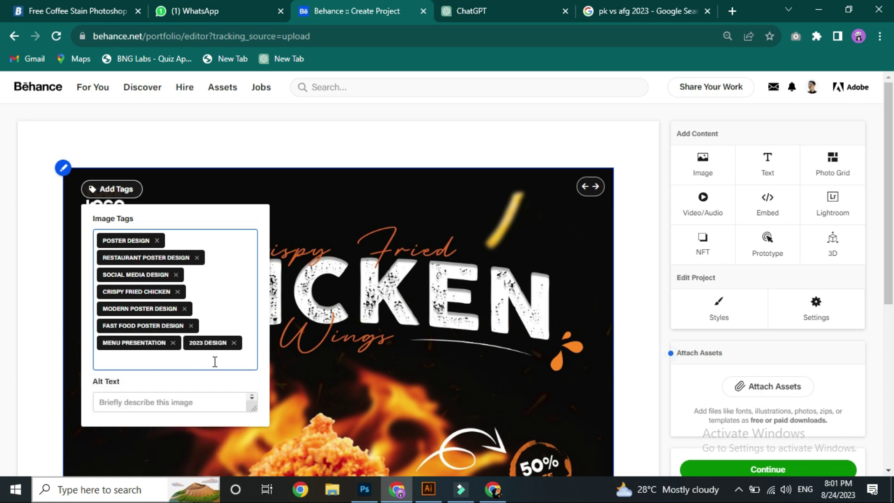
- Add the image tags "discount poster" and "eye catchy design" to the chicken poster
text(discount poster)
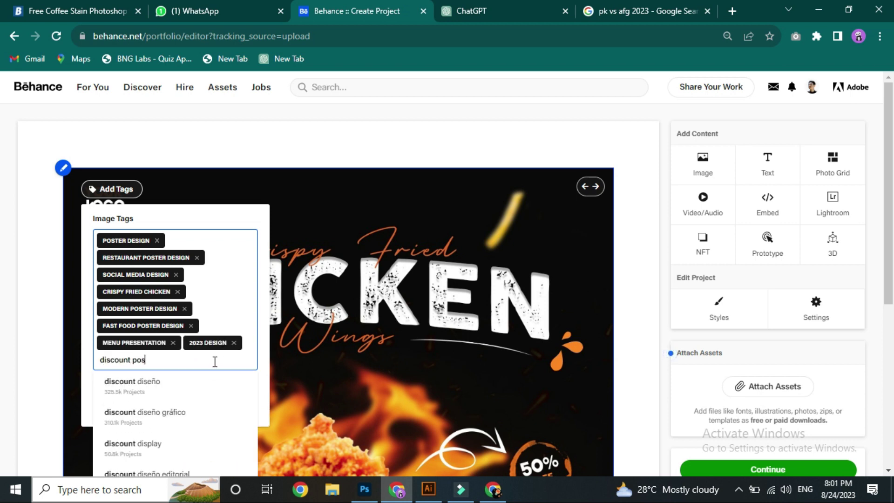
click(160, 390)
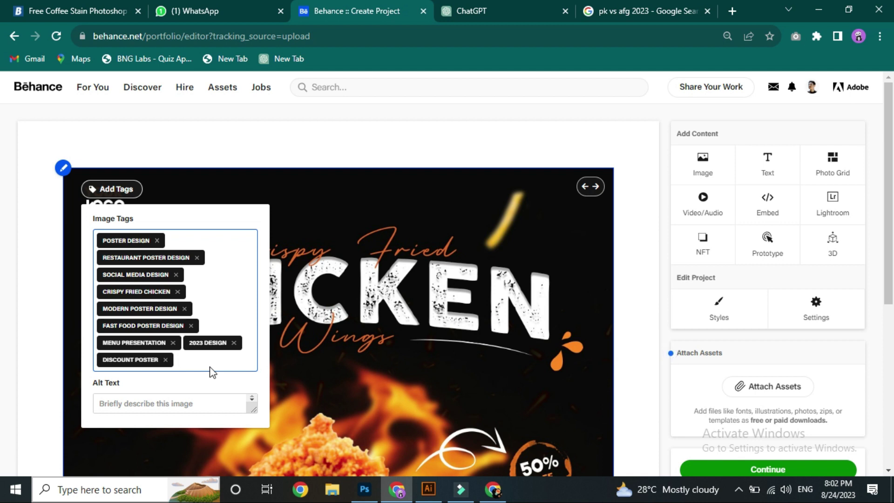
text(eye catchy)
click(205, 446)
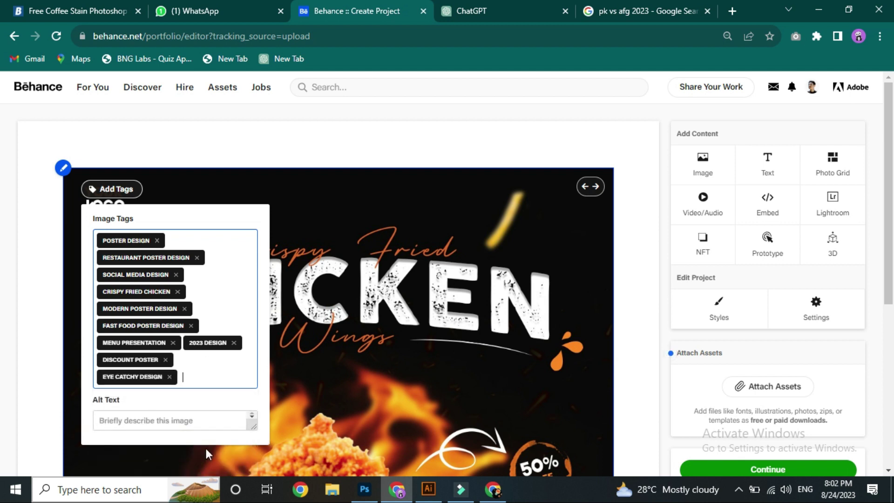
- Copy the slogan "Crave the Crunch: Fried Chicken Poster!" with its emojis from ChatGPT and paste it as the poster's alt text in Behance
click(476, 10)
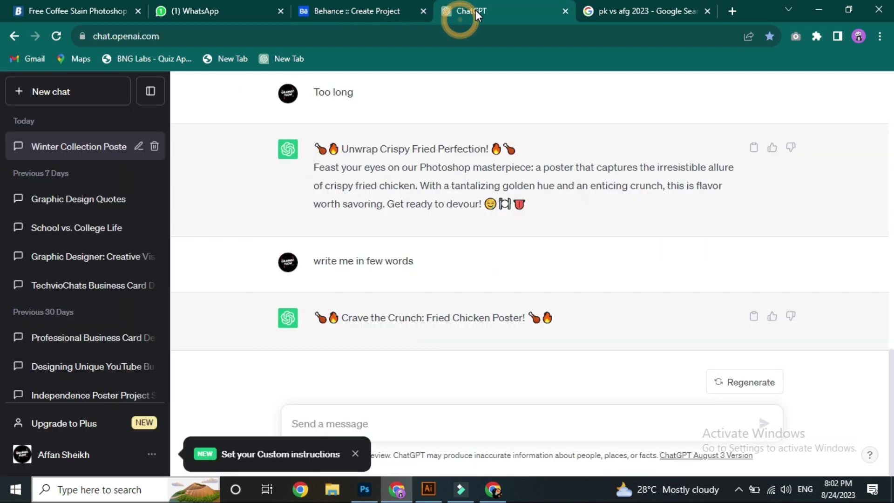
click(753, 316)
click(423, 19)
click(224, 421)
key(ctrl+v)
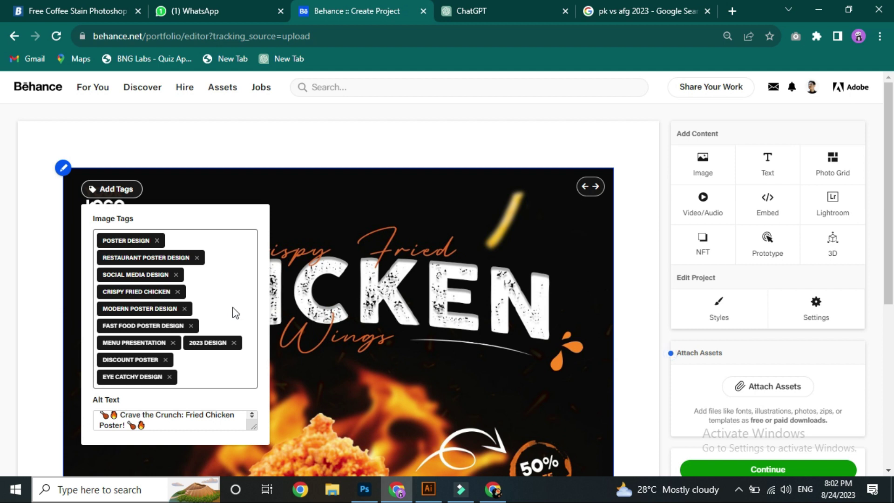
- Review the poster's image tags and alt text, the whole poster image, and the project's asset and publishing options
drag(890, 166, 891, 217)
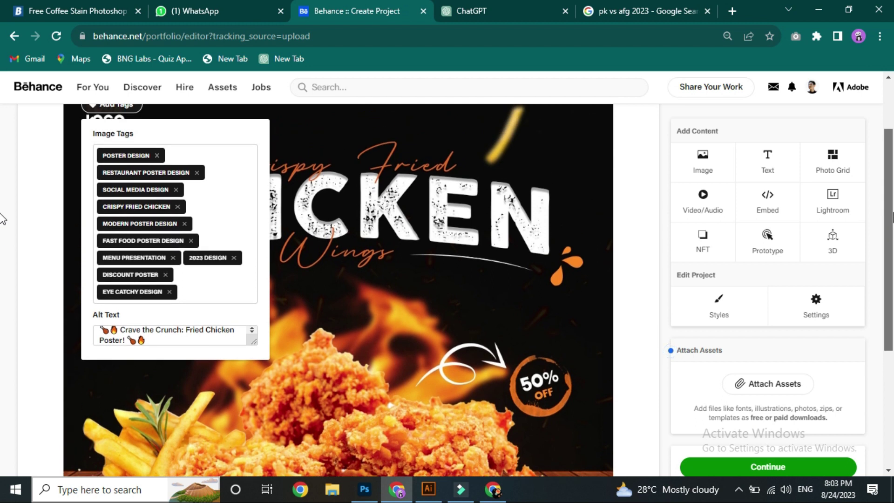
click(252, 330)
click(254, 329)
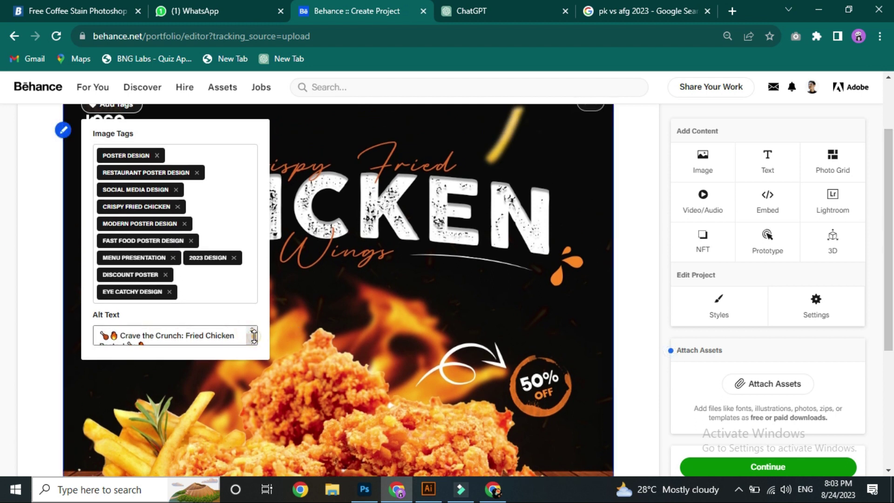
click(254, 332)
click(254, 329)
scroll(2, 162, up, 1)
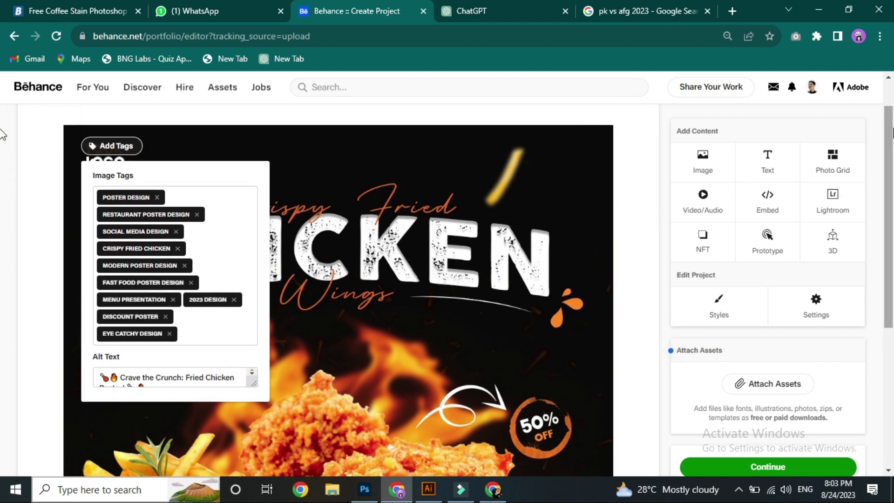
scroll(2, 135, down, 2)
scroll(2, 177, up, 2)
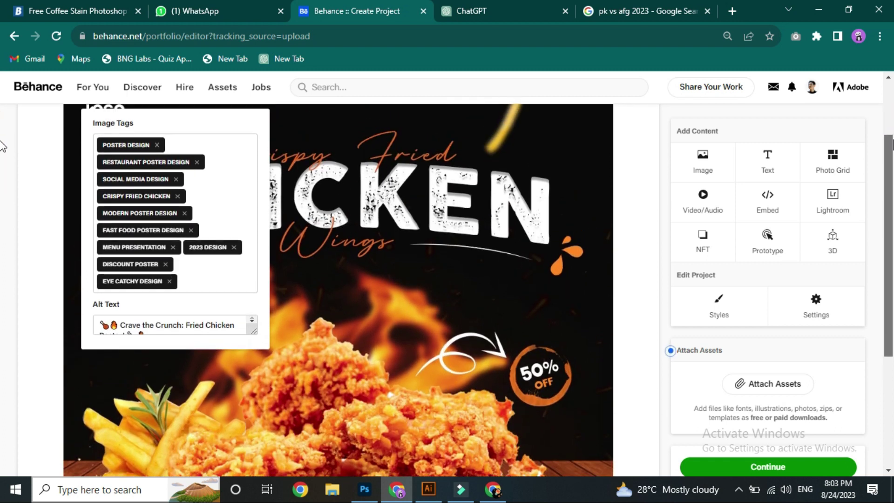
scroll(3, 177, down, 5)
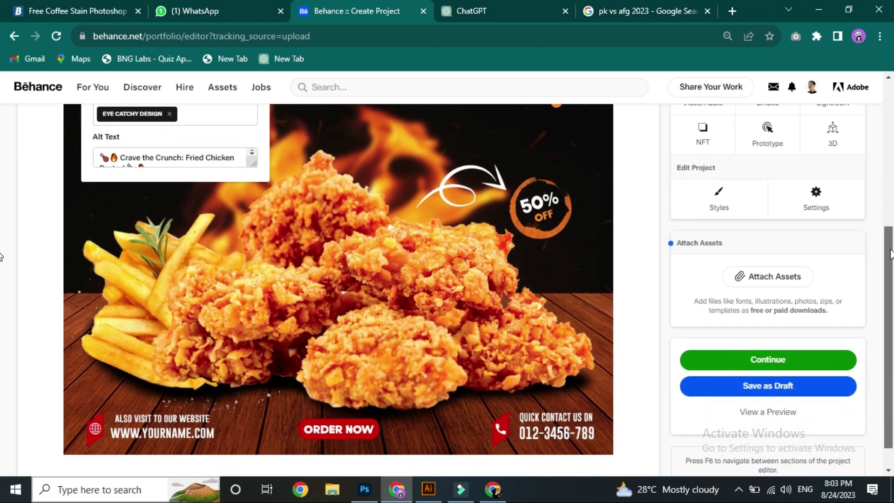
scroll(2, 201, up, 3)
scroll(886, 249, down, 4)
scroll(886, 175, up, 4)
scroll(878, 243, down, 3)
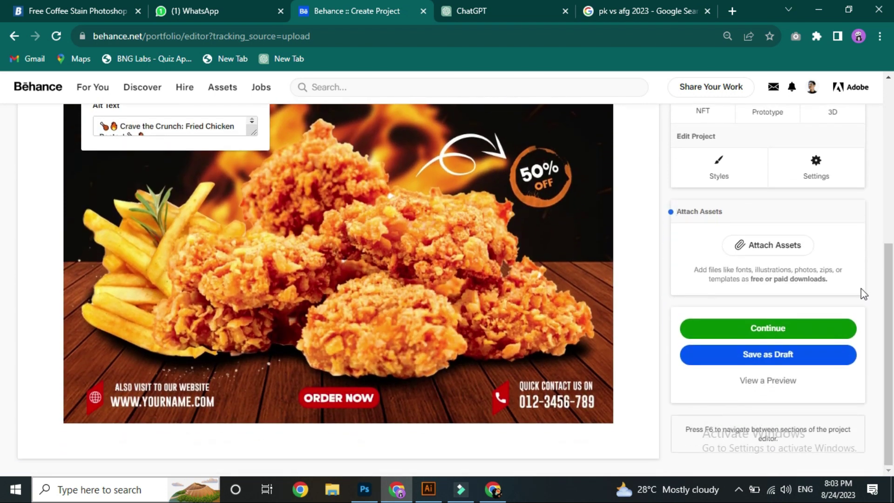
- Continue to the project's publishing details and title the project "Restaurant Modern Crispy fried chicken poster design."
click(824, 334)
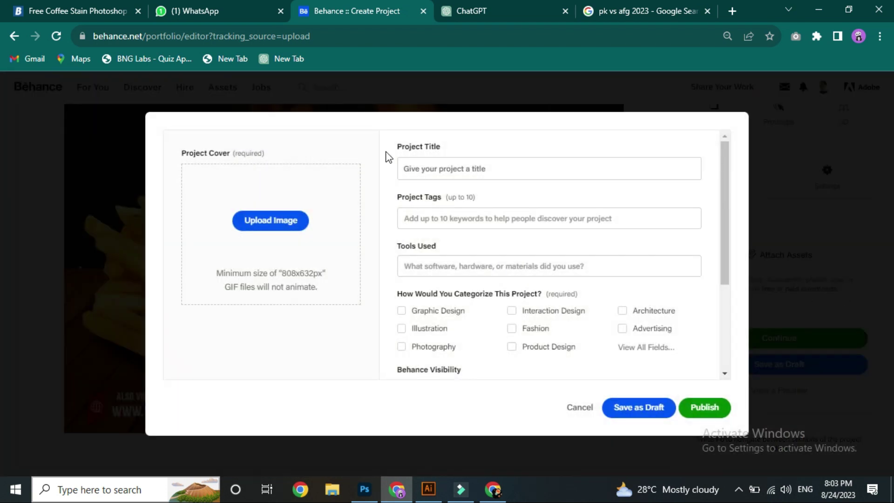
click(469, 166)
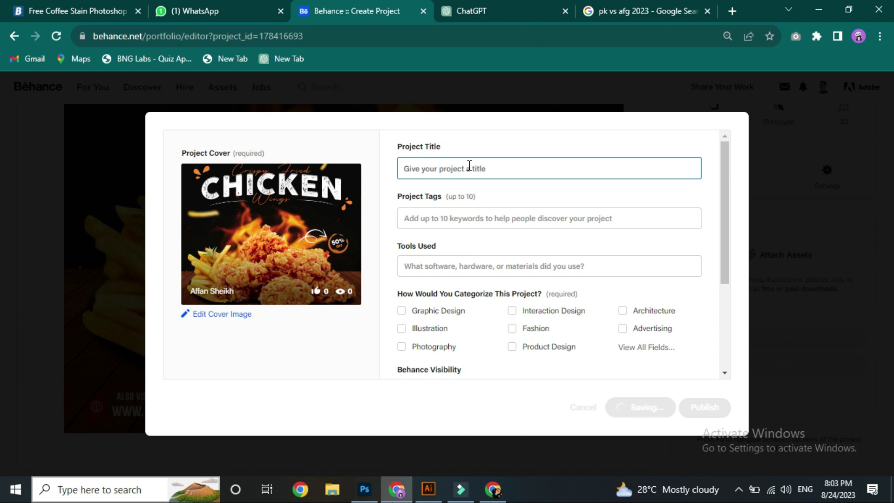
text(Re)
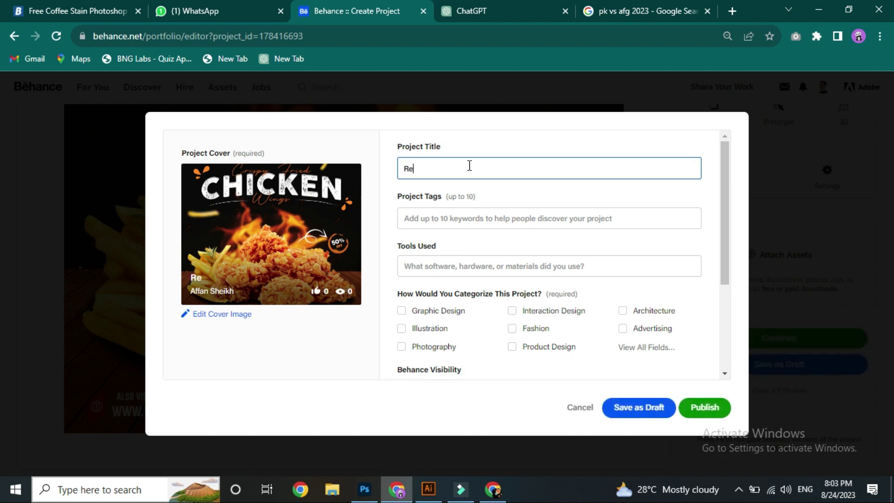
text(staurant)
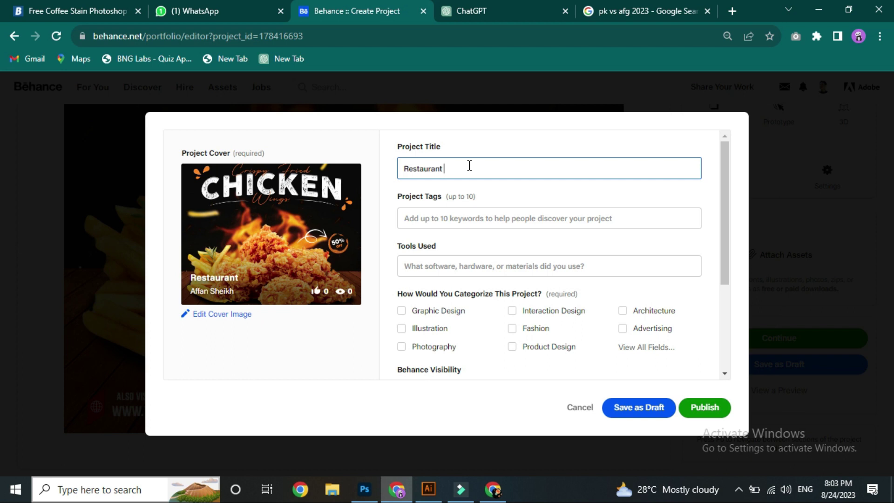
text(Modern Crisp)
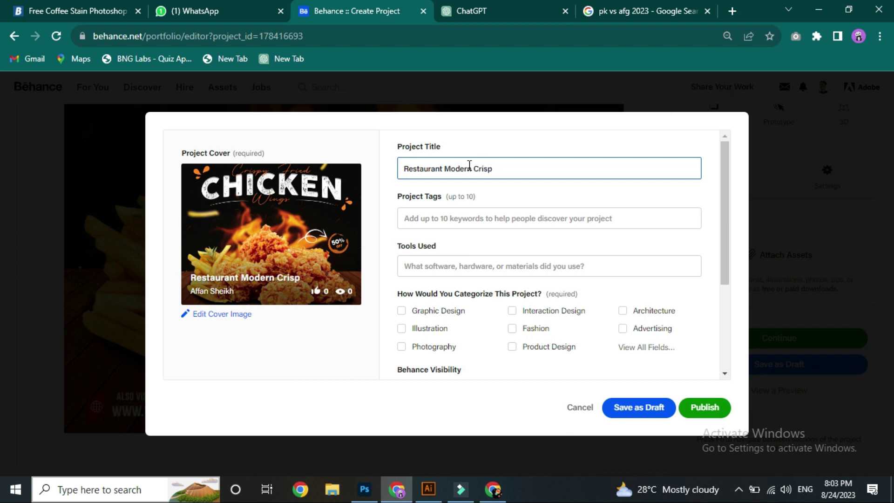
text(y)
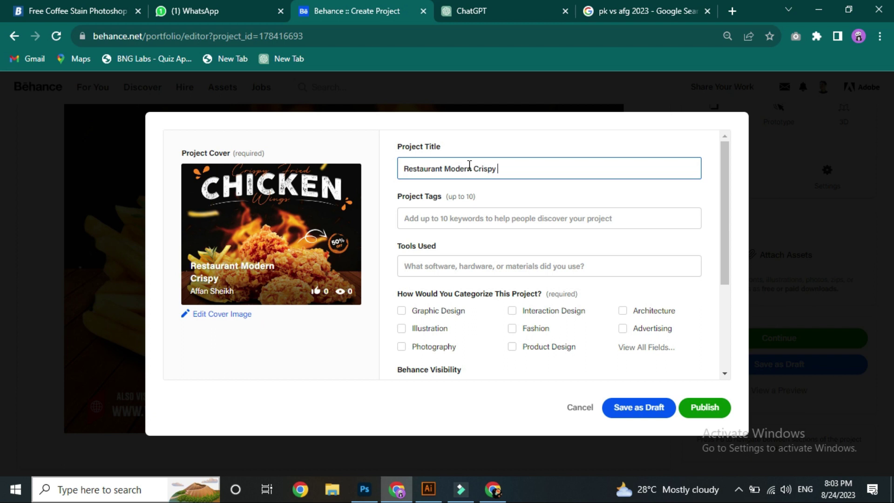
text(fried )
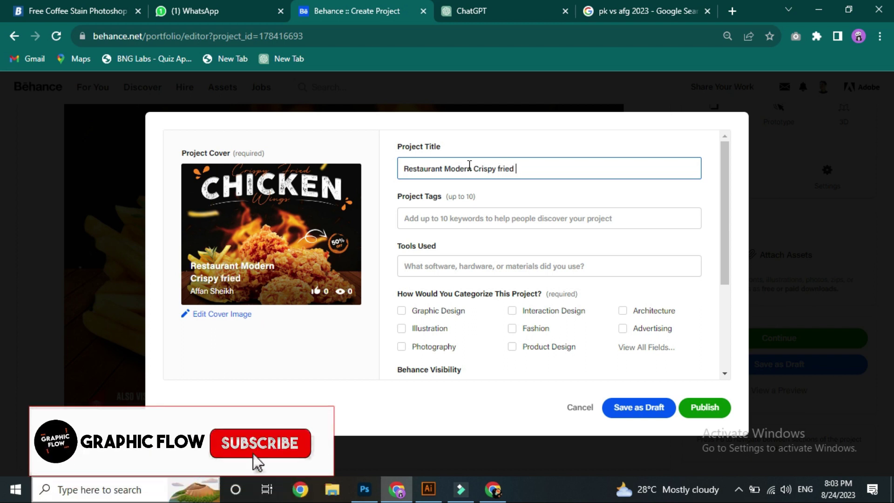
text(chicke)
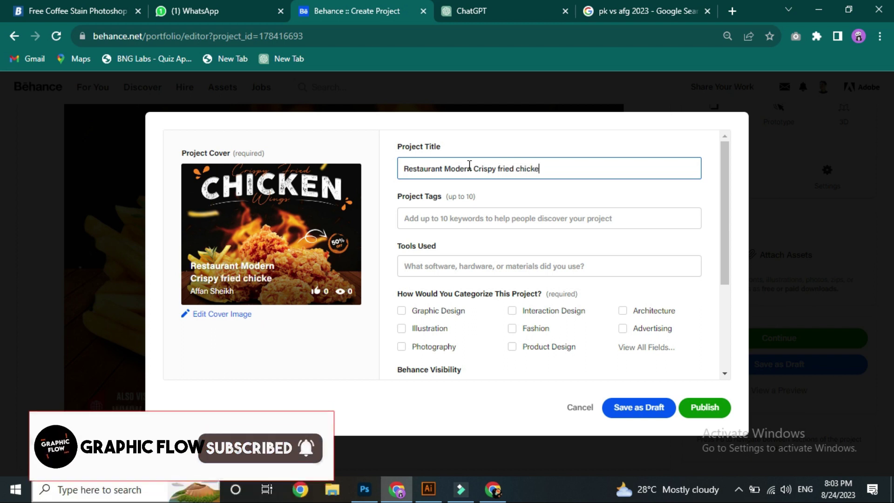
text(n post)
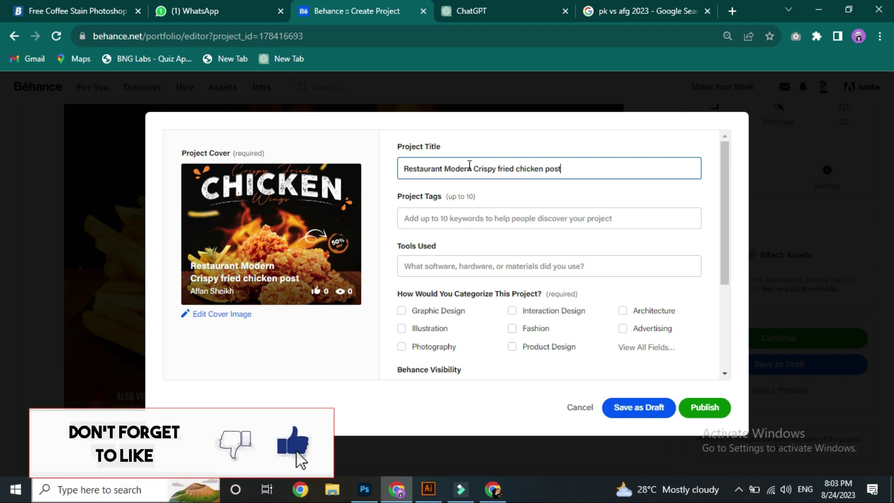
text(er design)
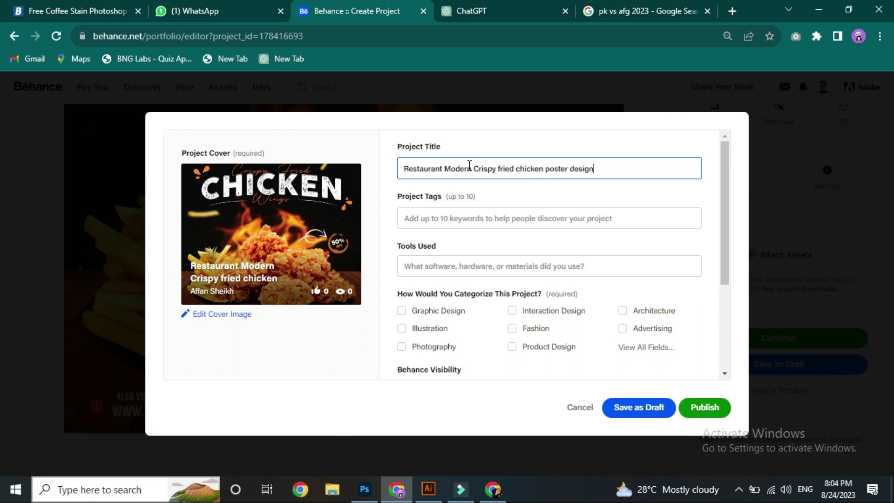
text(.)
- Add the project tags "restaurant post design" and "social media design" from the suggested keywords
click(497, 215)
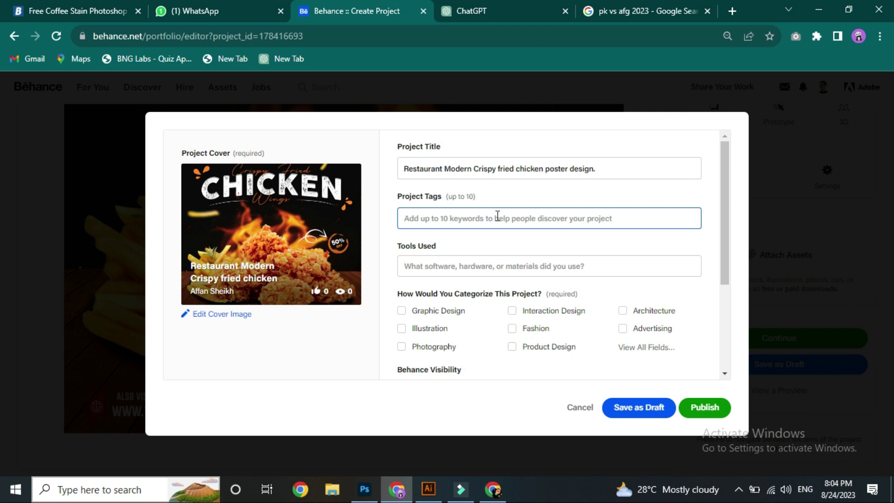
text(restaura)
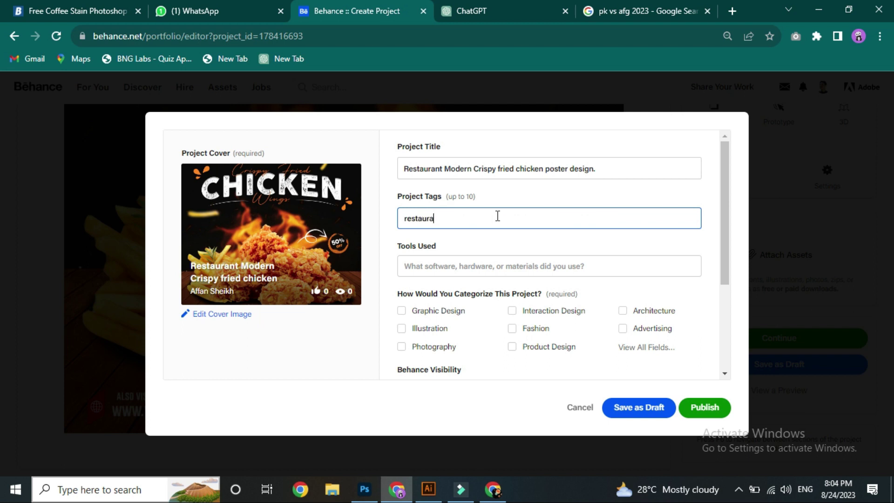
text(nt post)
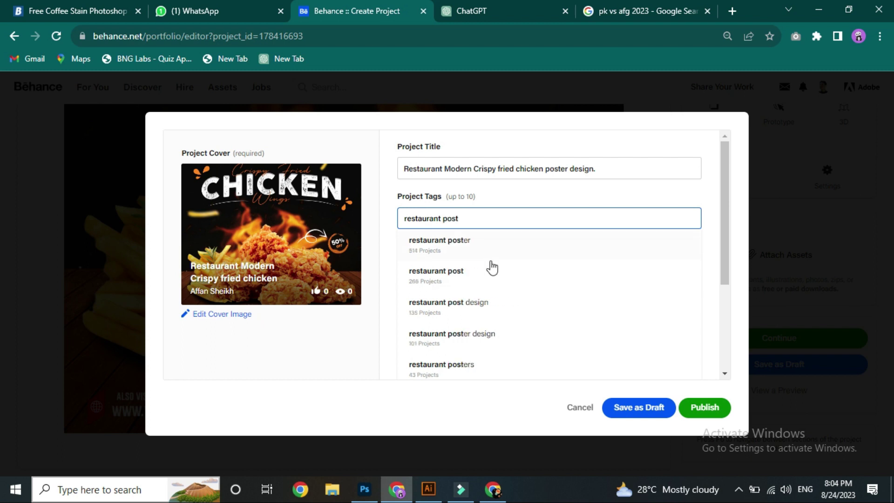
click(480, 305)
click(521, 220)
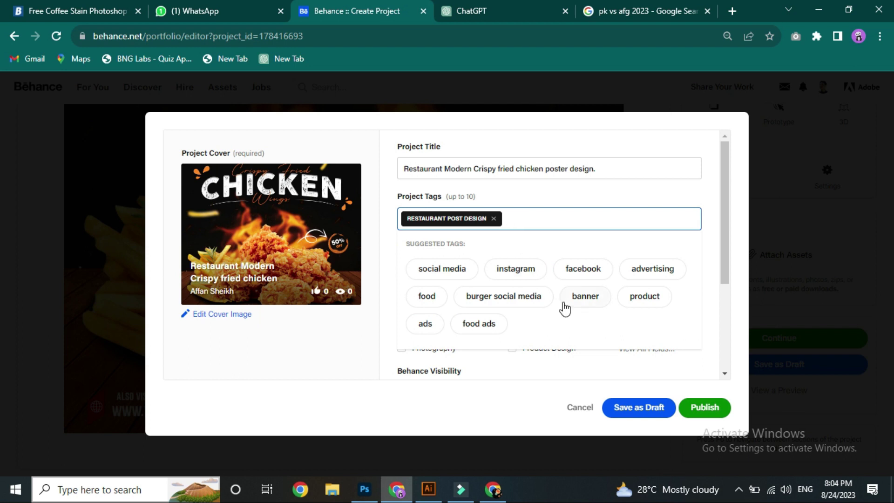
text(so)
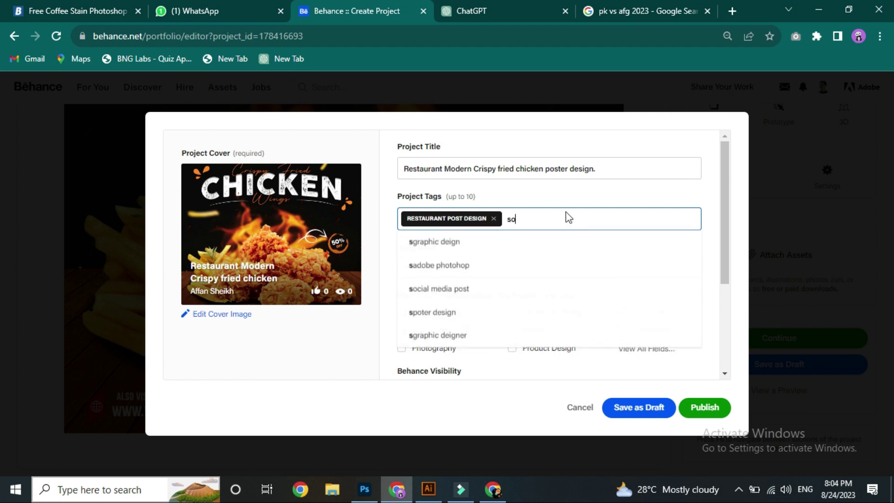
text(cial media)
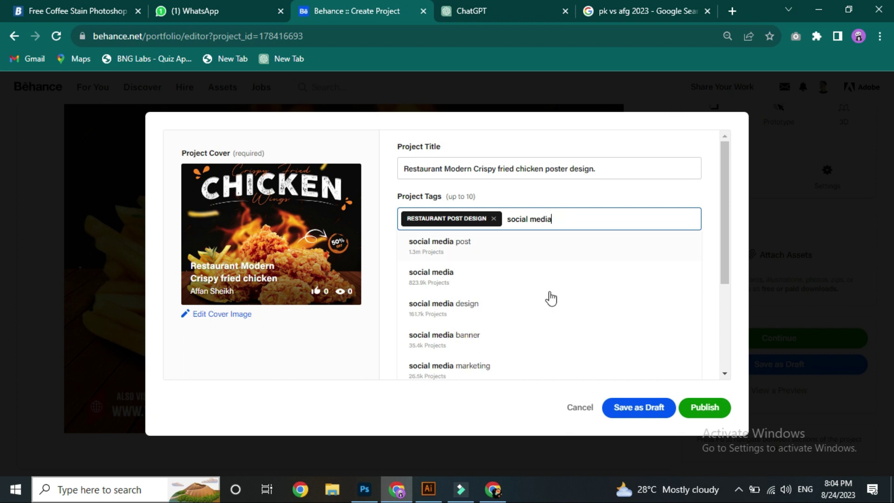
click(514, 303)
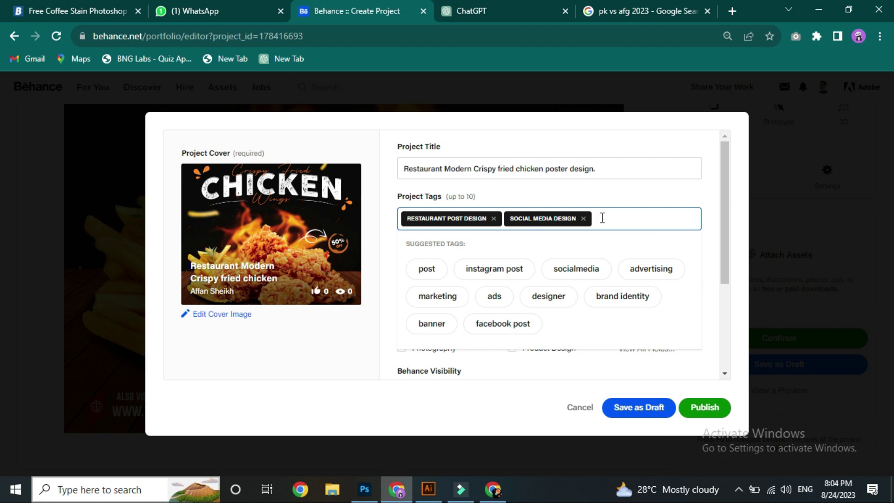
- Add "crispy fried chicken" as another project tag
text(cris)
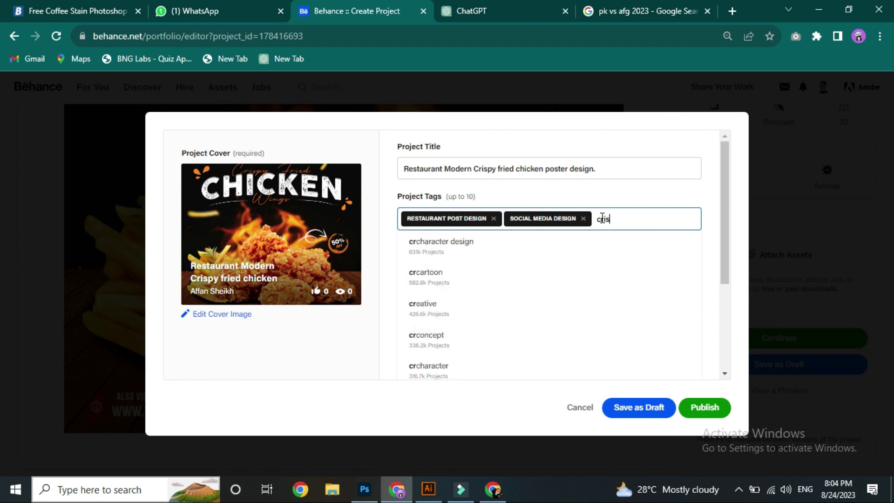
text(py frie)
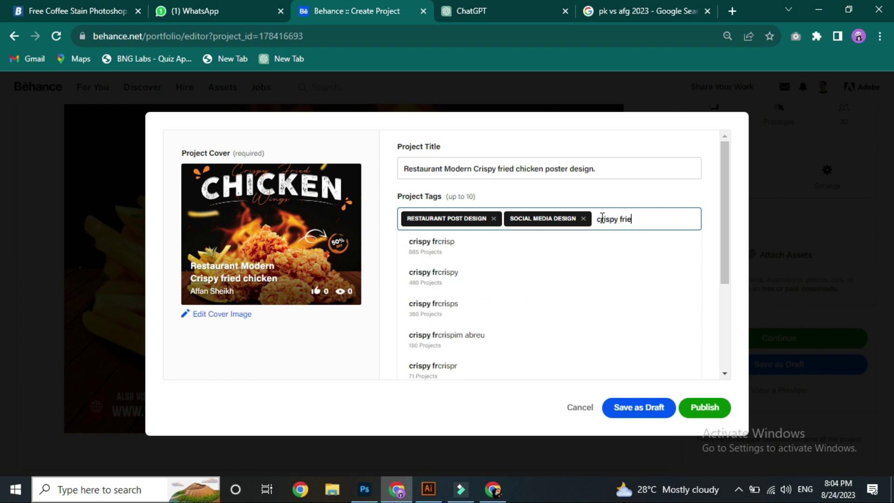
text(d chick)
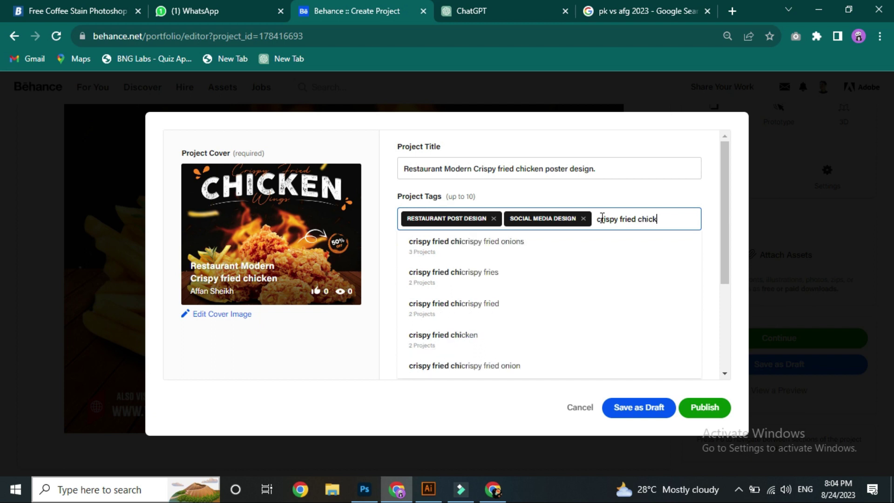
click(549, 243)
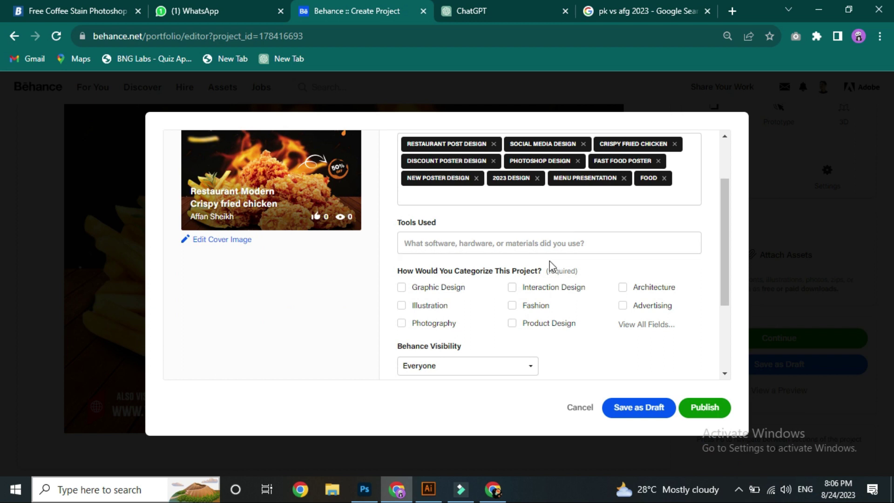
- Add Adobe Photoshop as the tool used for the project
click(478, 245)
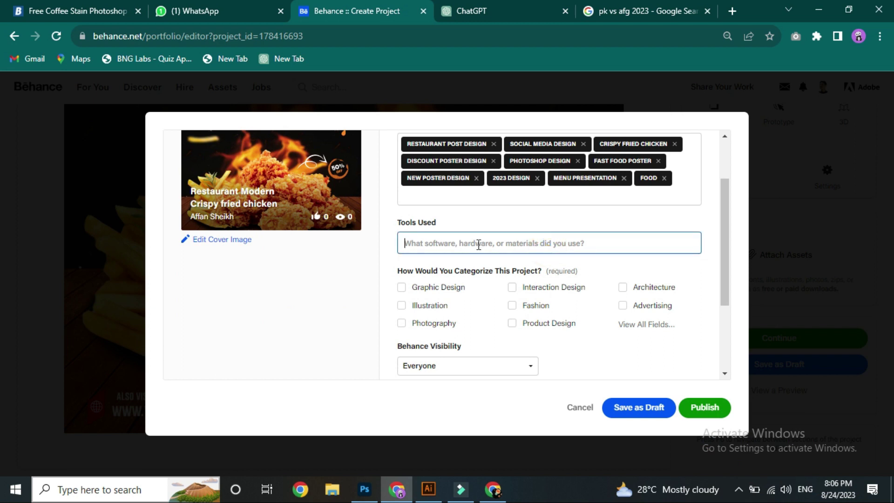
text(Adobe)
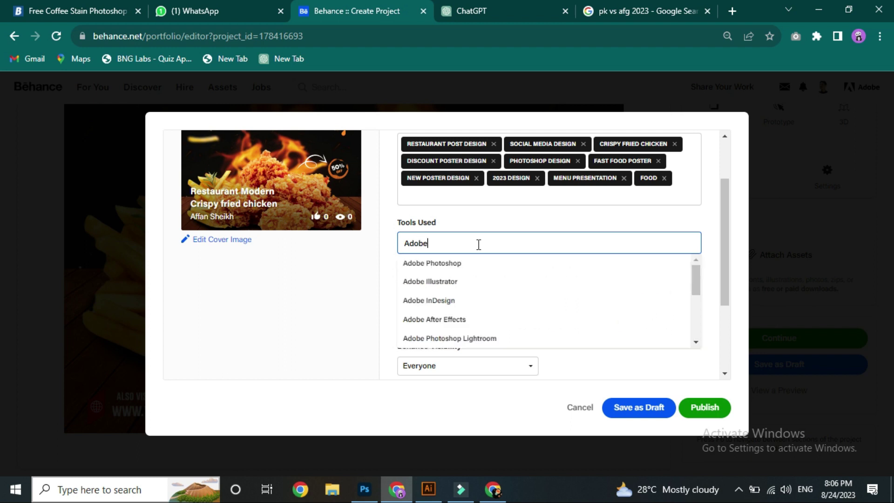
click(475, 263)
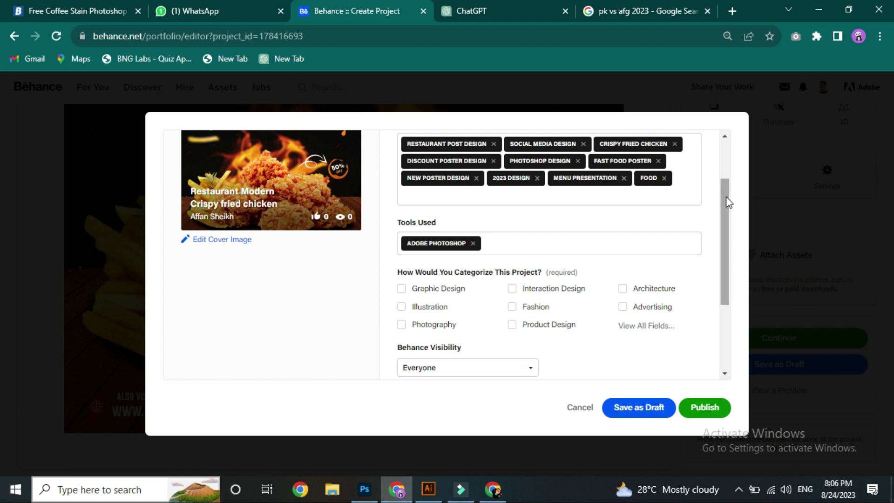
- Categorize the project under Graphic Design, Interaction Design and Advertising
drag(725, 200, 725, 215)
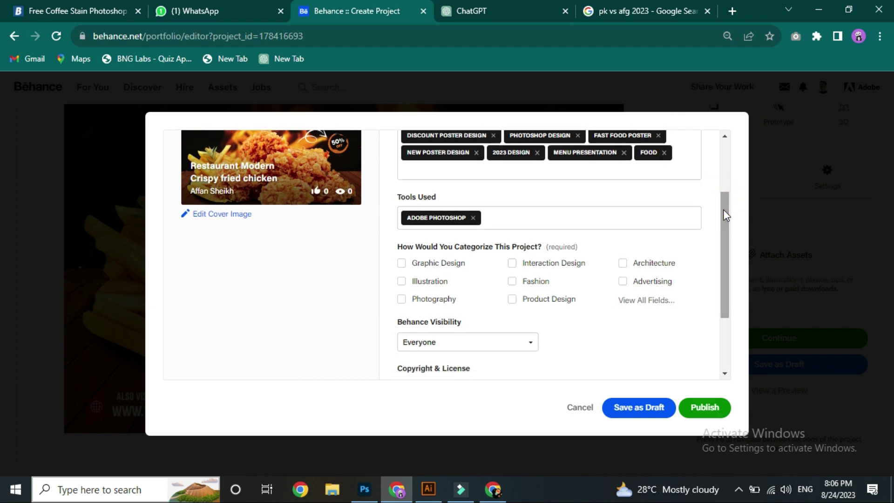
click(447, 267)
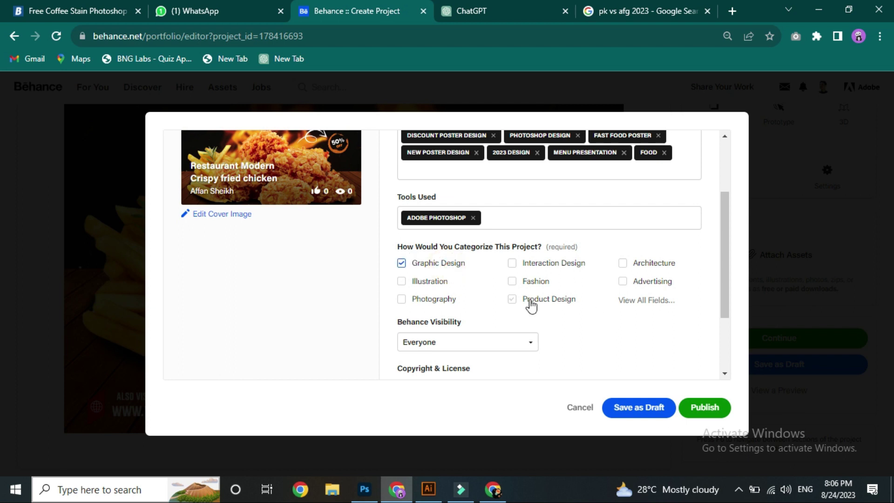
click(536, 263)
click(624, 285)
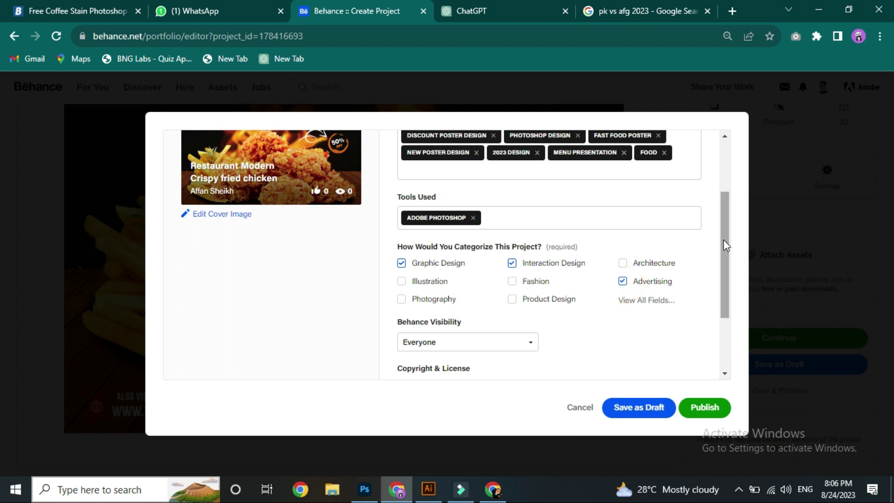
- Switch the project's Behance visibility to Private and back to Everyone
drag(725, 245, 725, 249)
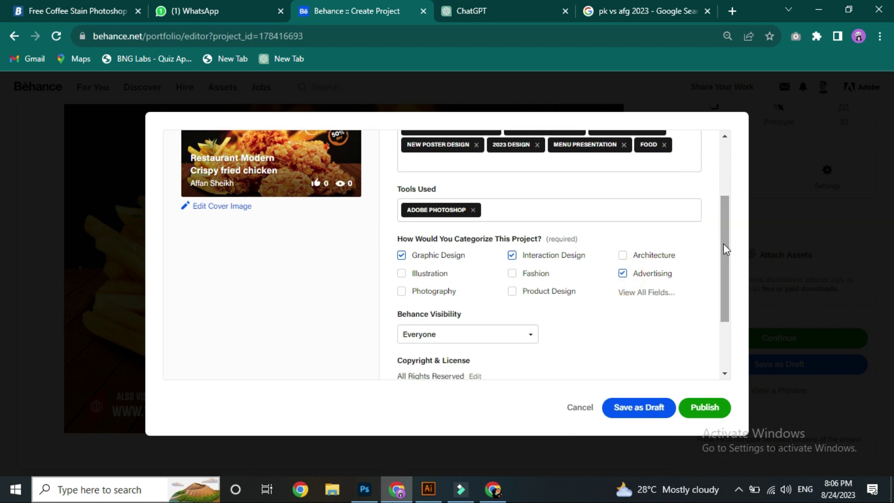
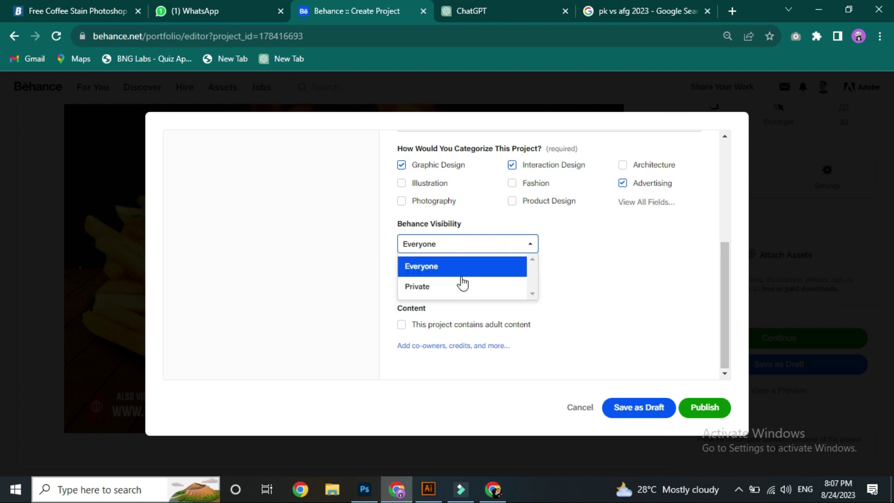
click(456, 285)
click(494, 251)
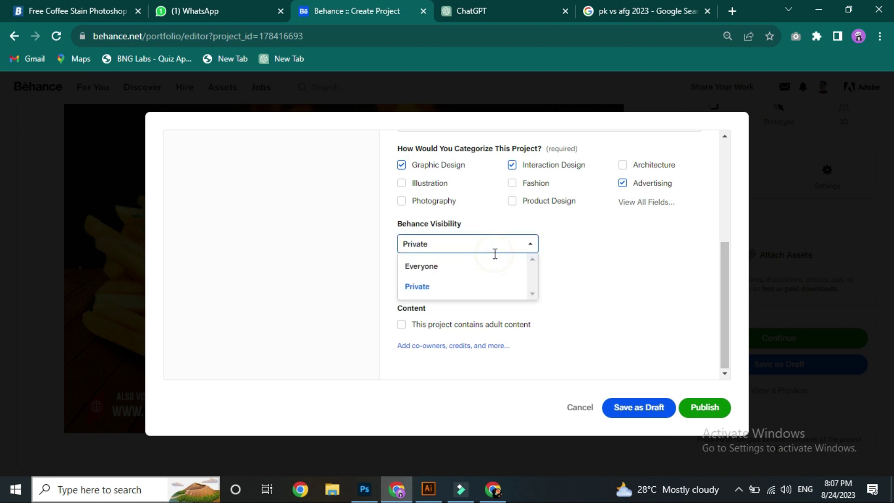
click(474, 274)
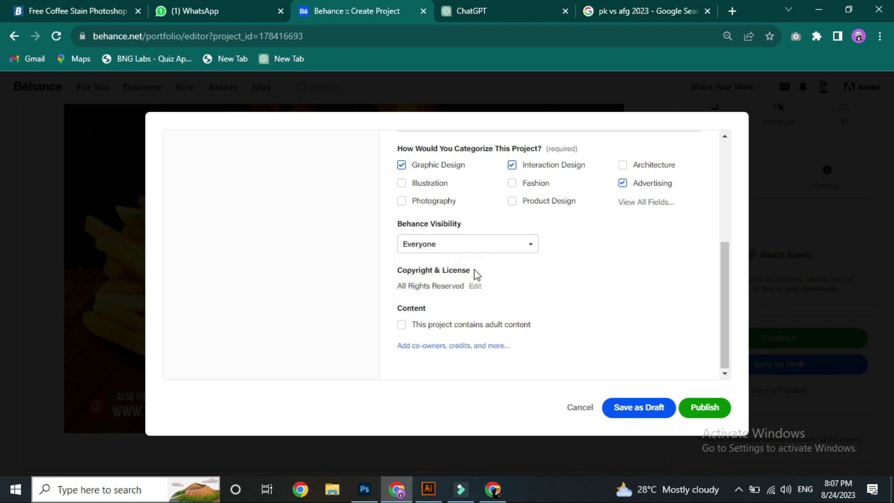
- Check the project's copyright and license setting, and publish the chicken poster project
drag(473, 274, 635, 289)
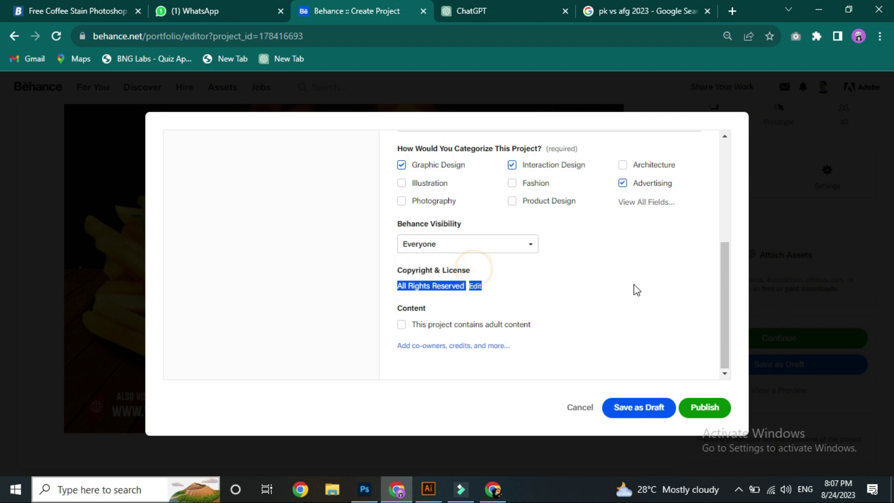
click(667, 286)
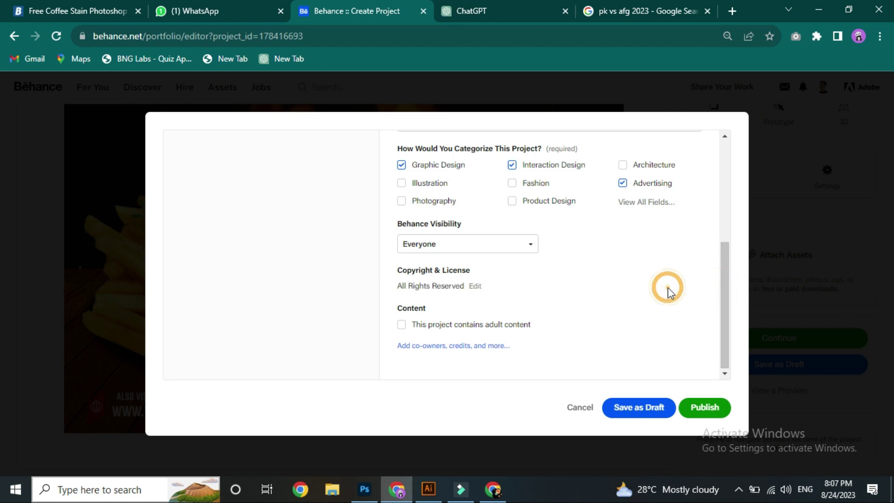
click(722, 266)
click(708, 408)
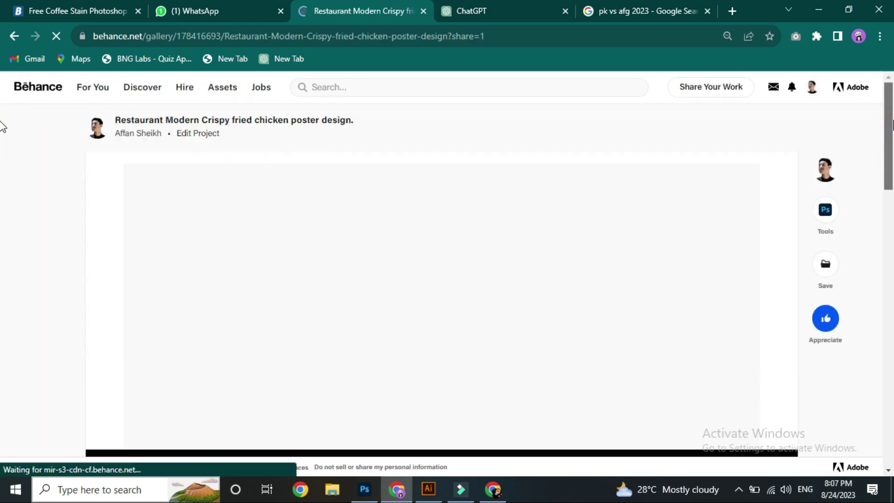
scroll(162, 133, down, 1)
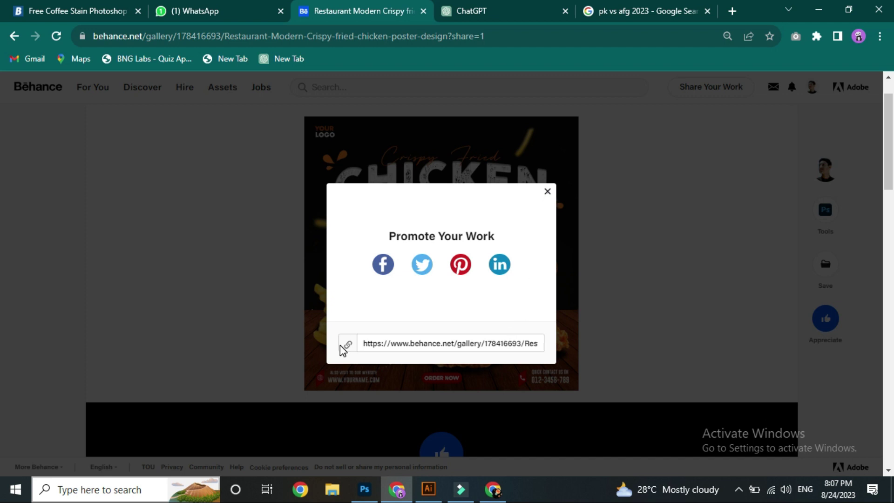
- Dismiss the sharing prompt and view the published chicken poster at full size before returning to the project page
click(547, 191)
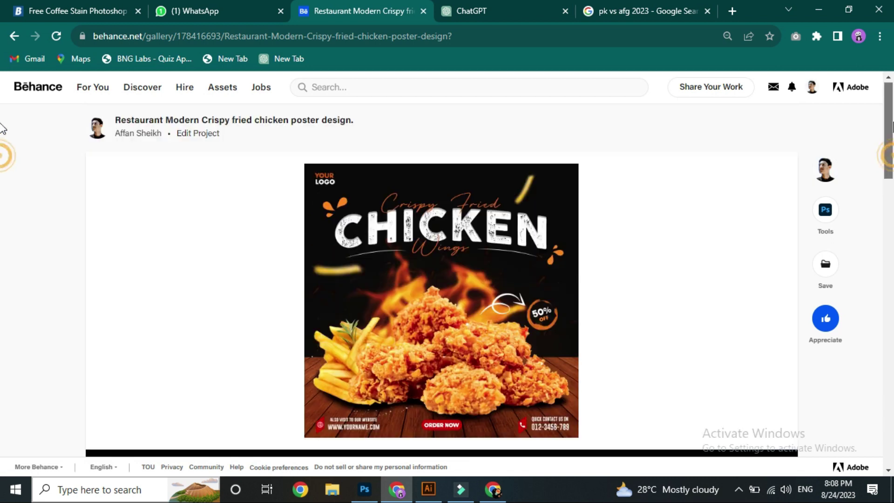
click(501, 283)
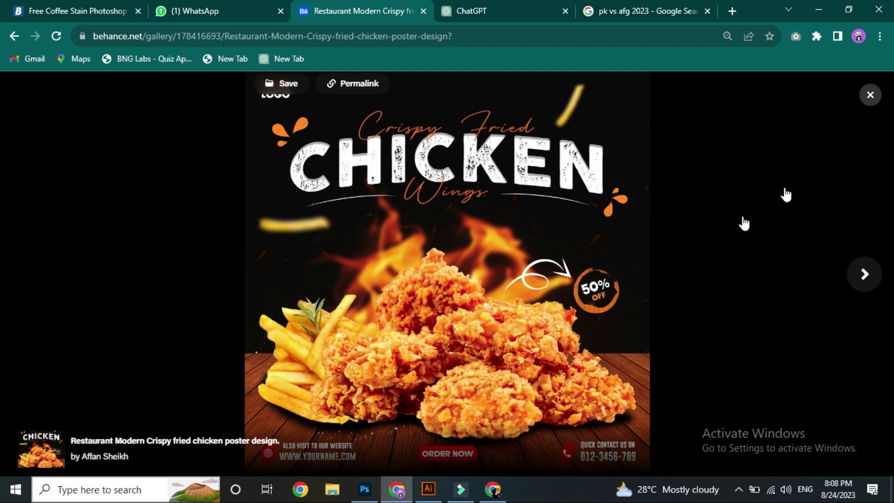
click(870, 96)
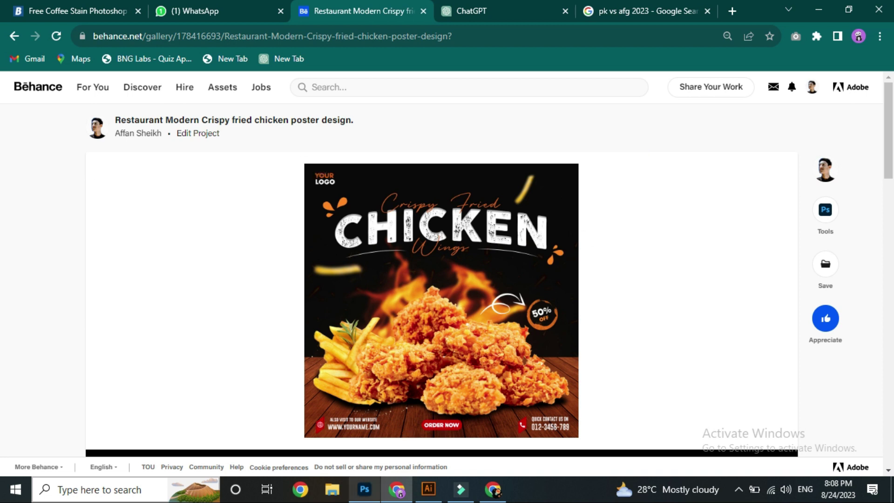
click(364, 488)
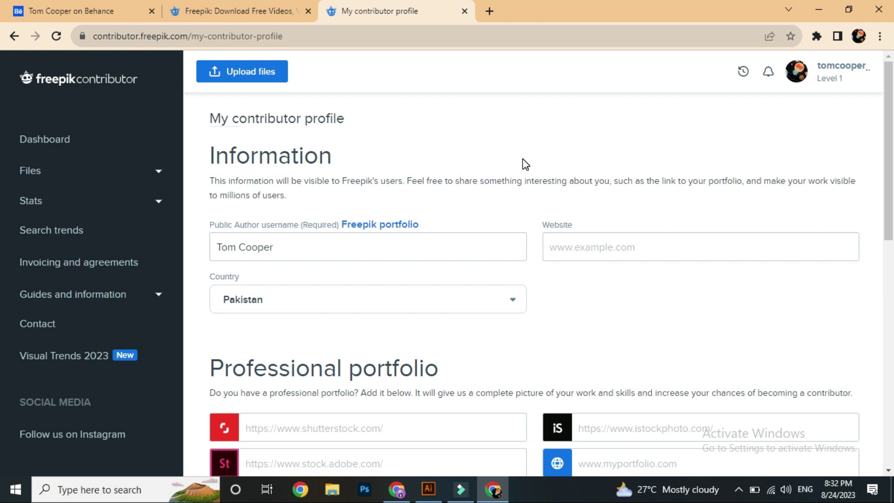
- Examine the Freepik contributor profile's portfolio and social link fields, and make the personal portfolio website field active
scroll(3, 146, down, 3)
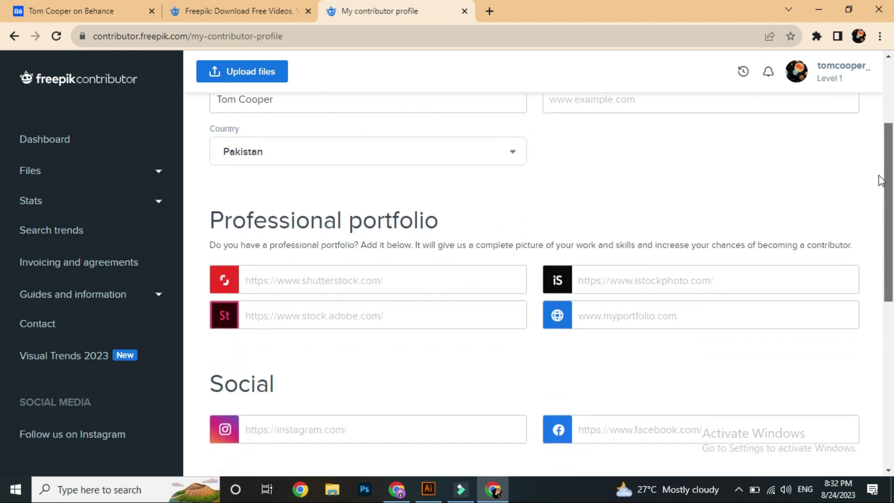
scroll(888, 186, down, 3)
scroll(888, 187, up, 1)
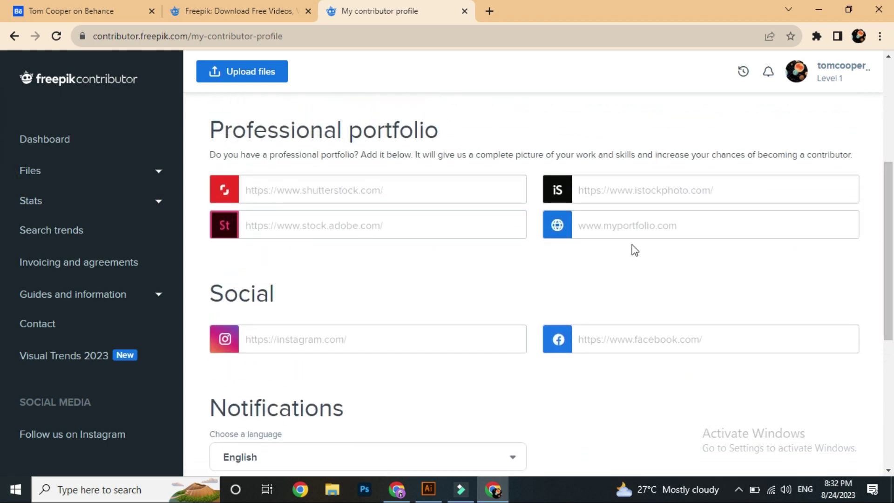
click(659, 226)
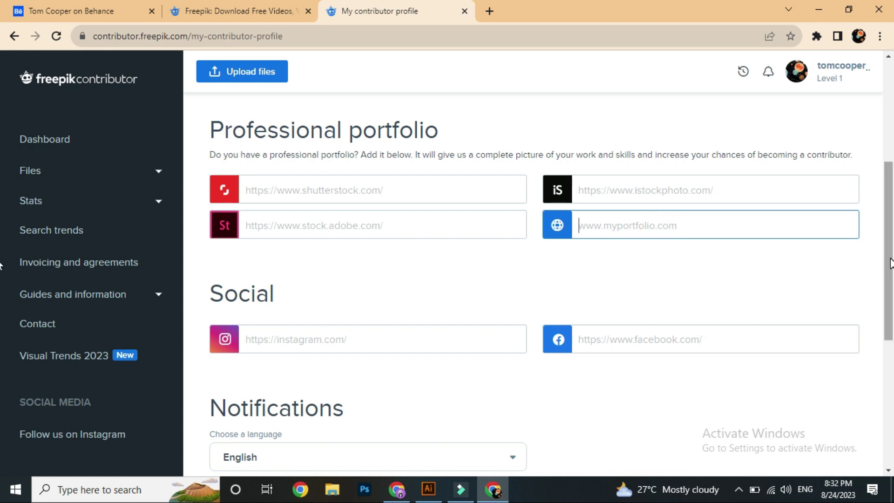
drag(889, 259, 891, 119)
scroll(880, 194, down, 3)
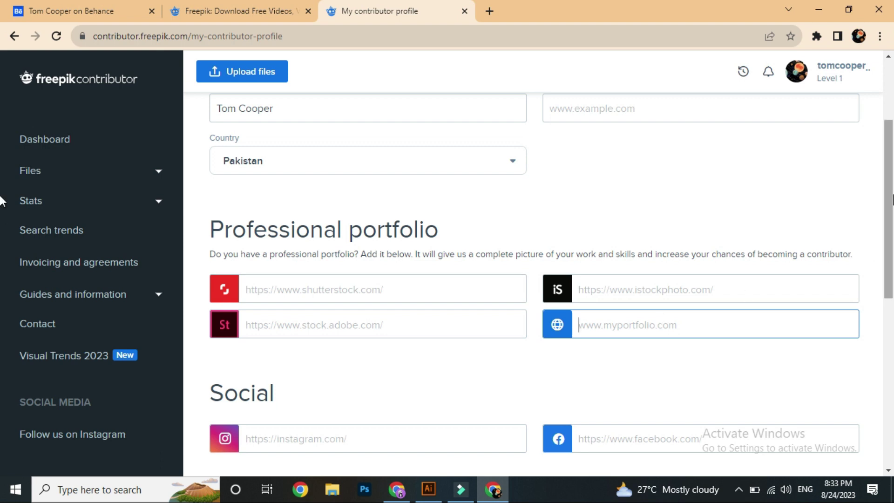
scroll(885, 195, down, 1)
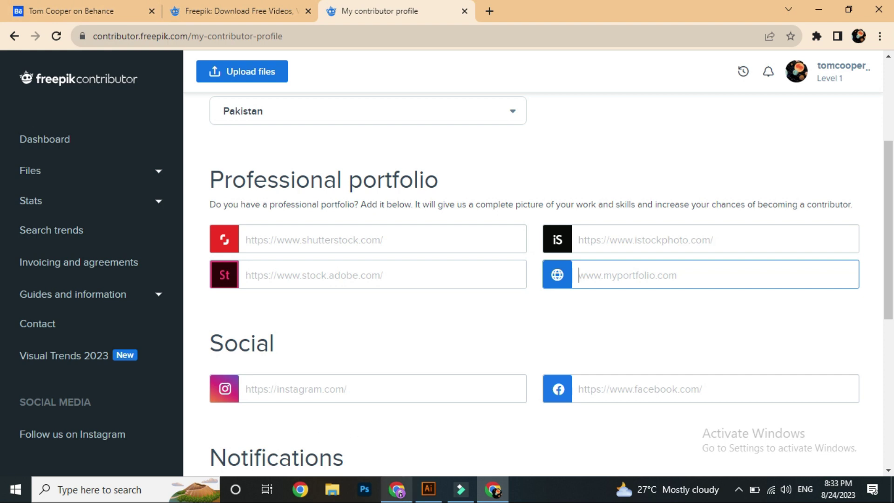
- Switch to the other Chrome window and open Behance's image search page in a new tab
click(397, 488)
click(22, 5)
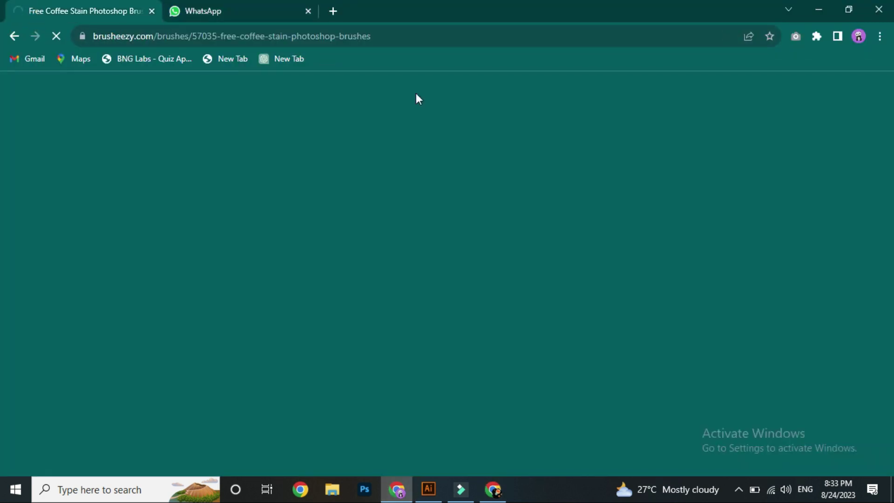
click(331, 7)
text(b)
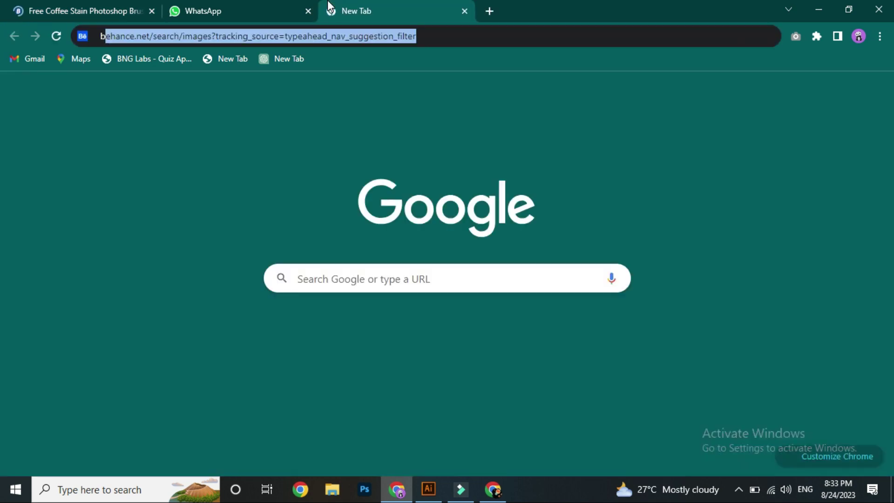
key(Return)
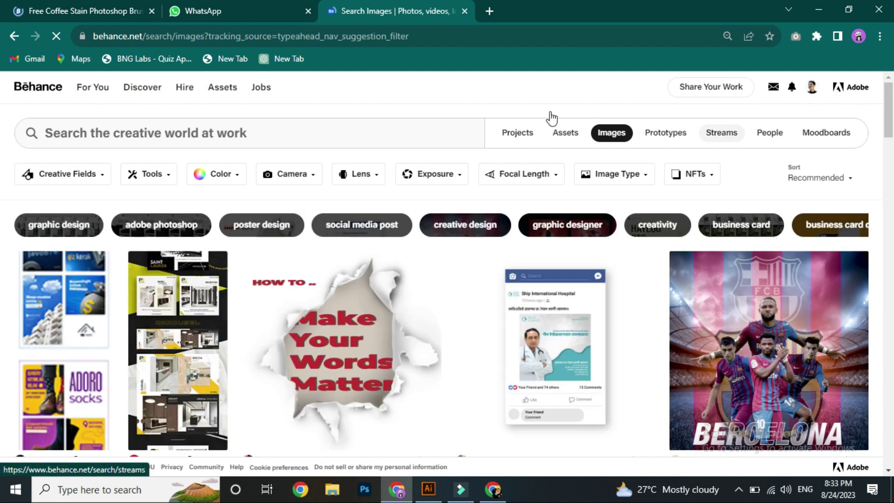
click(438, 36)
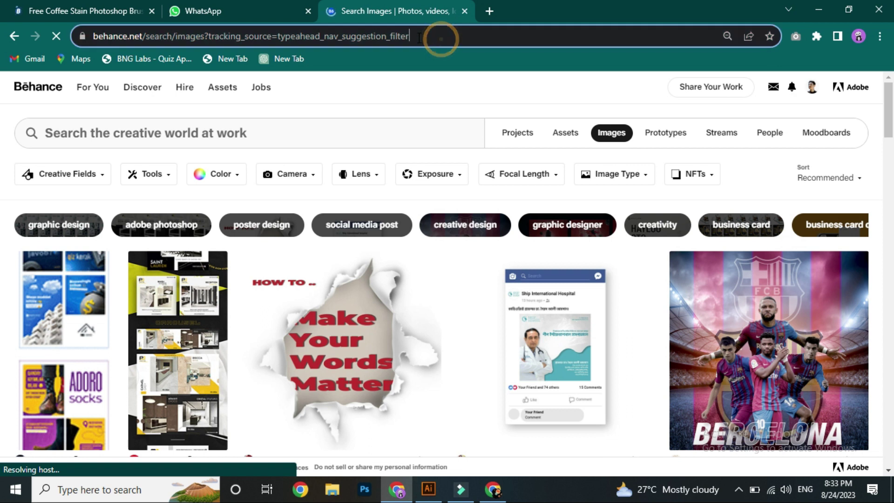
key(ctrl+shift+Left)
key(ctrl+shift+Left)
key(ctrl+shift+Left)
key(ctrl+shift+Left)
key(ctrl+shift+Left)
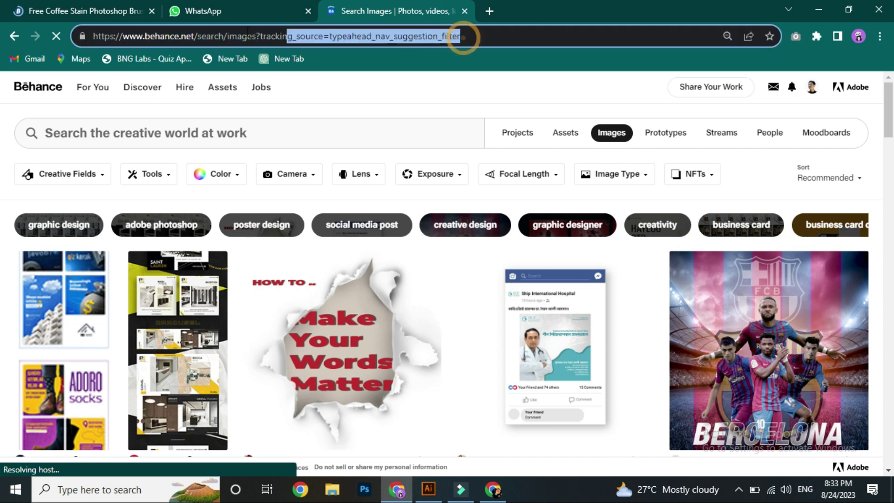
click(542, 36)
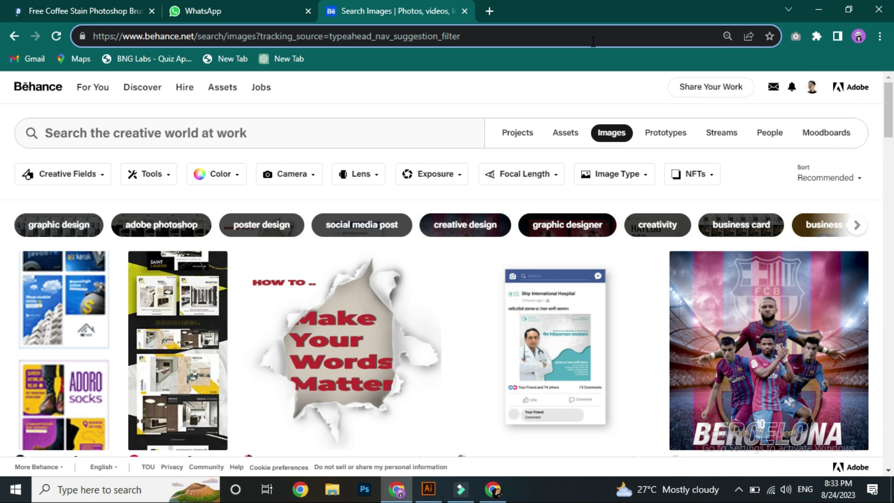
- Open the account's own Behance profile page and copy its full web address
mouse_move(812, 88)
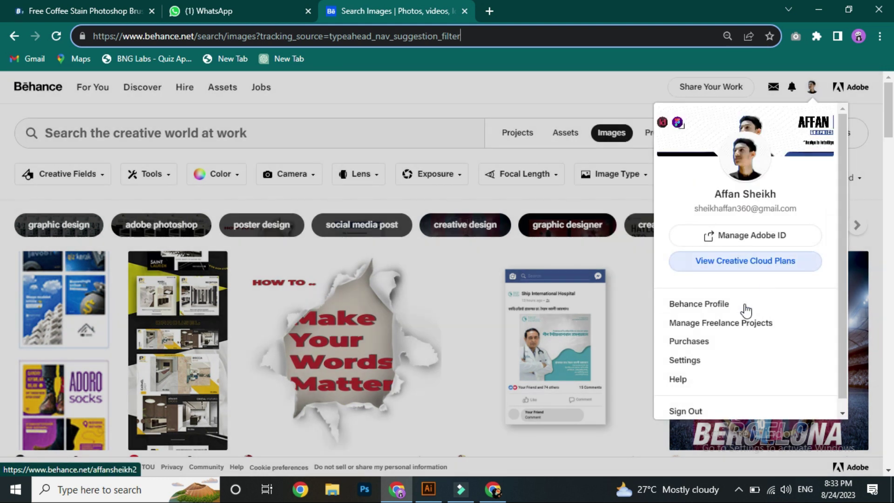
click(721, 307)
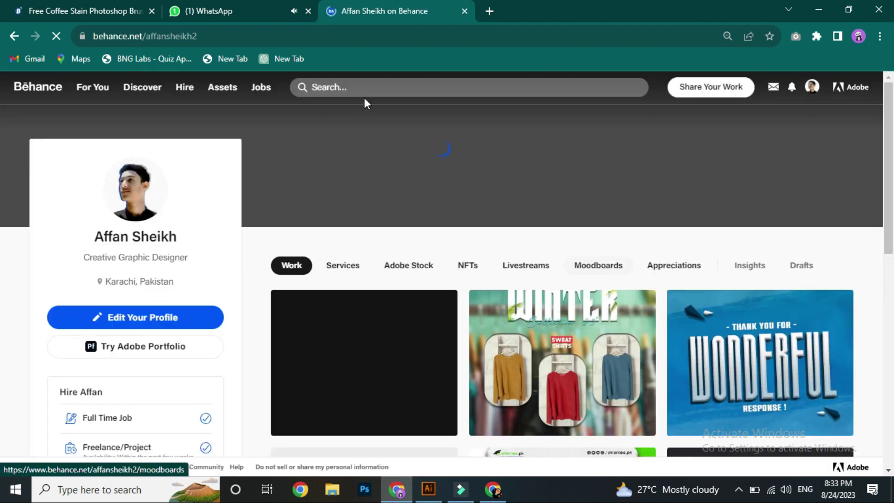
scroll(1, 102, down, 1)
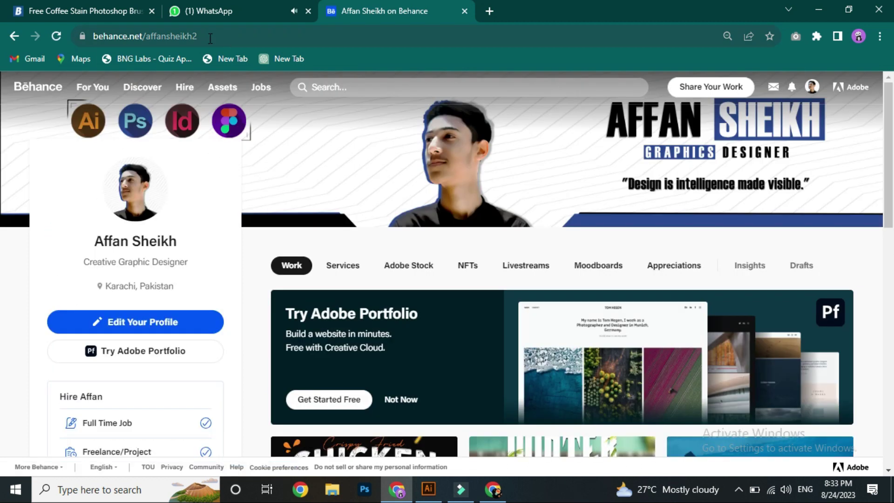
click(207, 35)
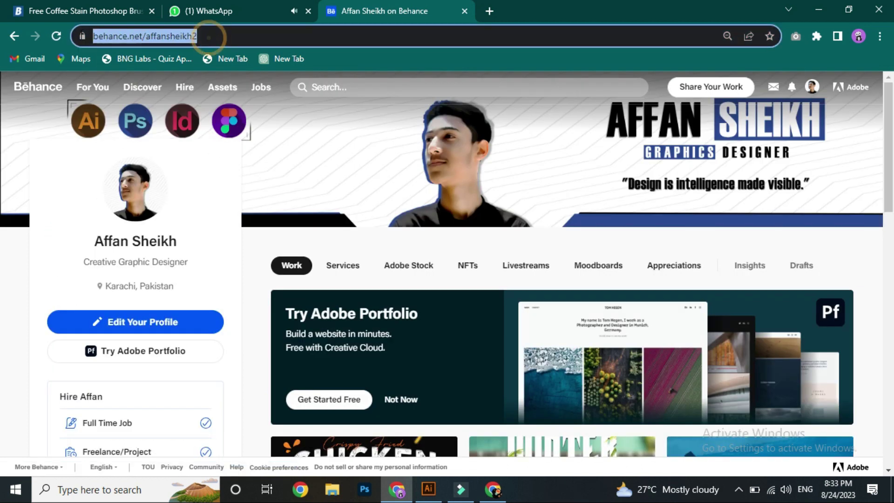
click(235, 37)
drag(259, 37, 49, 50)
key(ctrl+c)
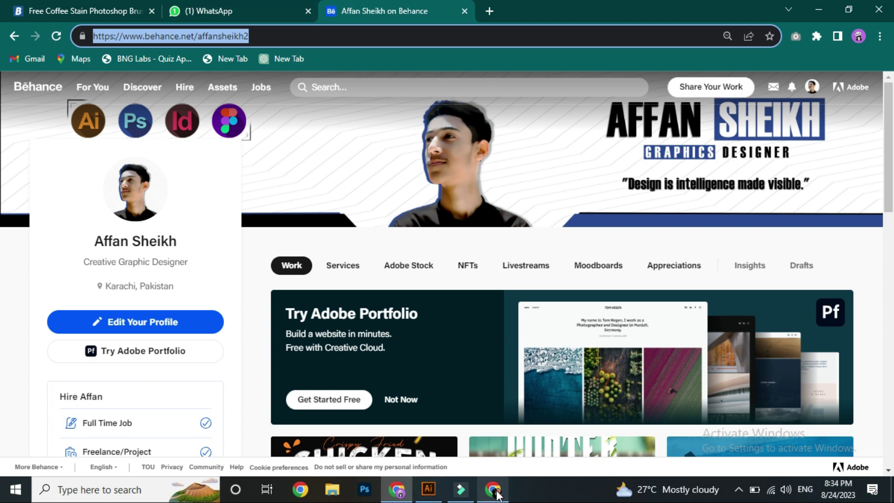
- Switch back to the Freepik contributor profile, paste the Behance profile link as the portfolio website, and save the profile
click(494, 489)
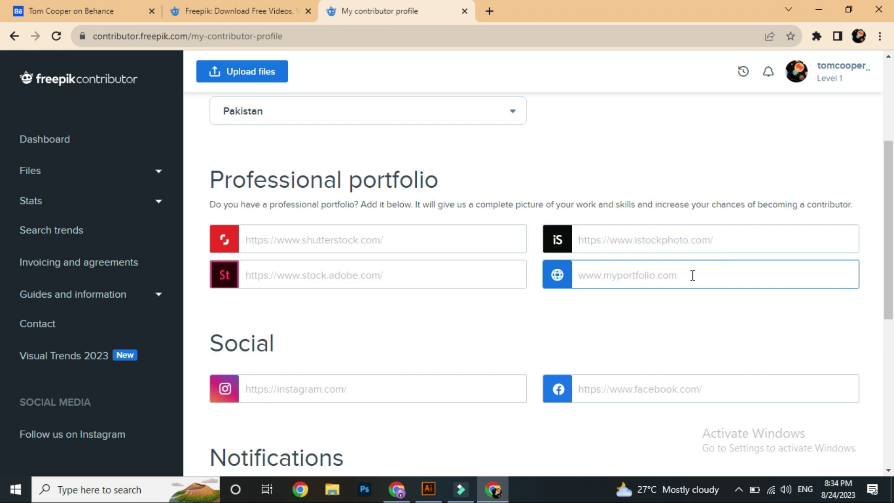
key(ctrl+v)
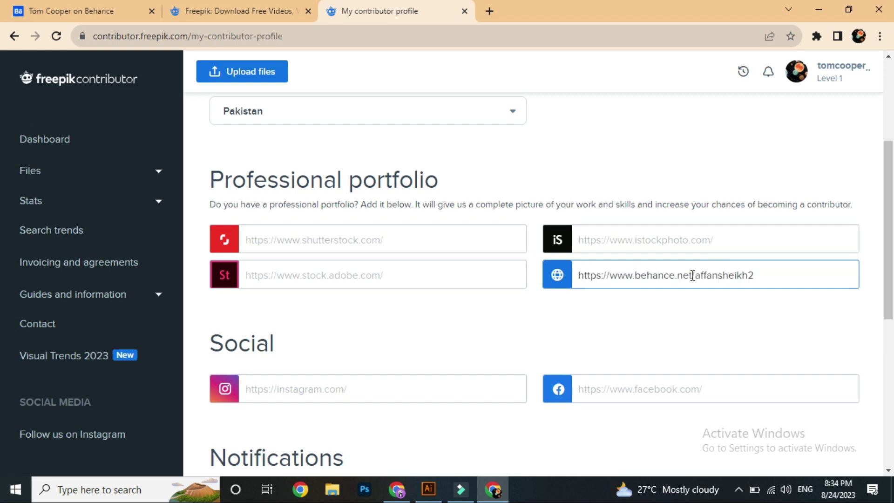
drag(889, 260, 878, 379)
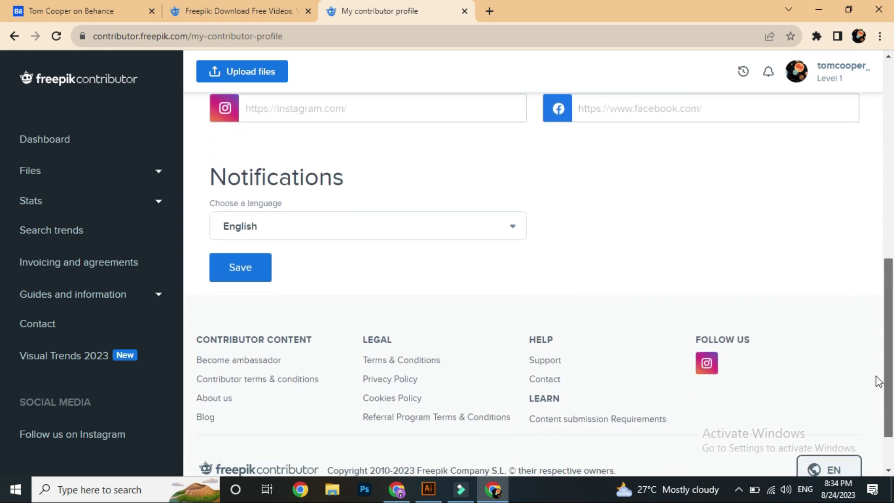
click(232, 271)
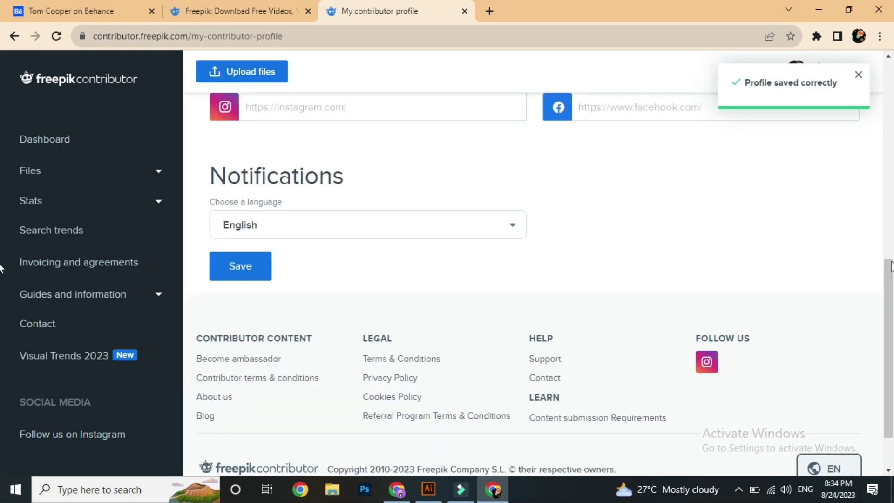
drag(889, 267, 886, 194)
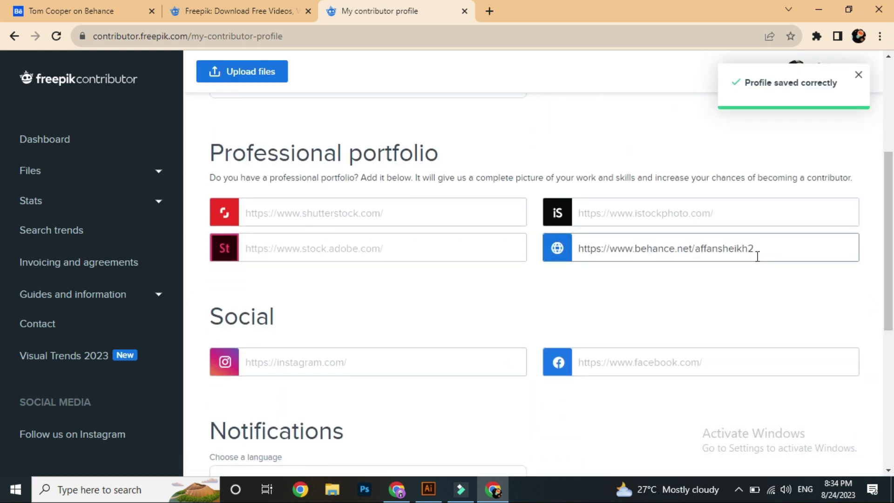